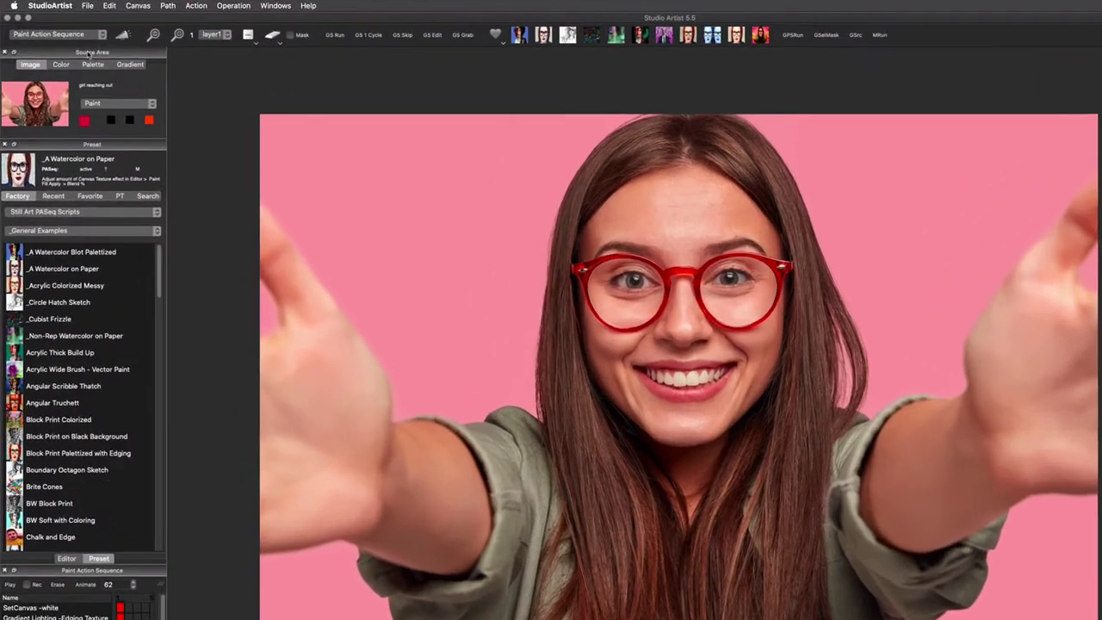
Step: Switch the operation mode to Paint Synthesizer Classic
{"action": "left_click", "coordinate": [43, 29]}
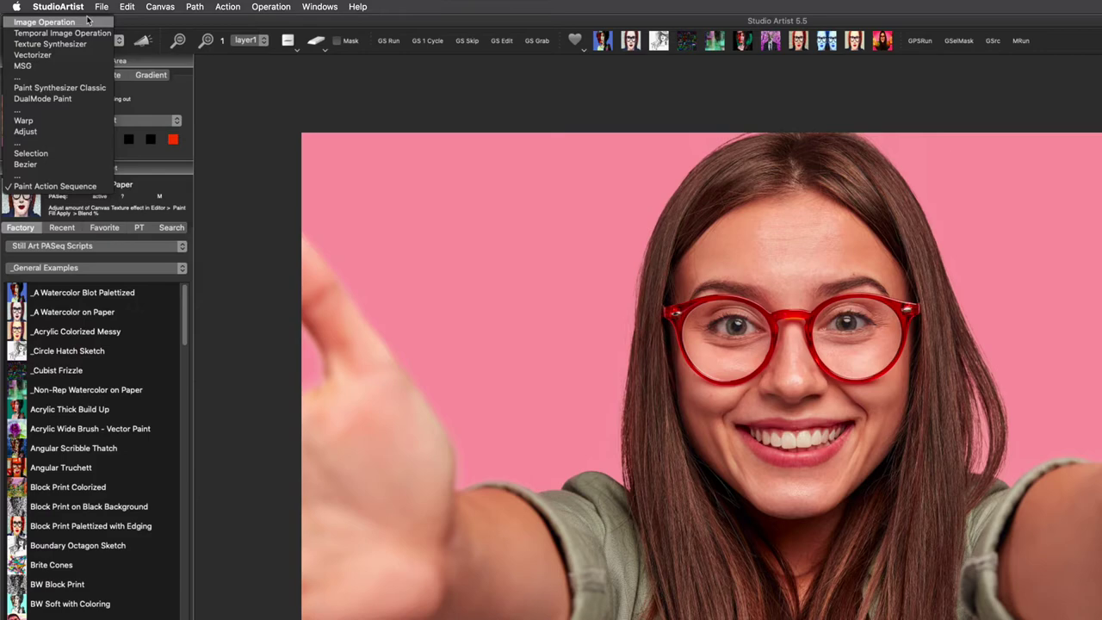
{"action": "left_click", "coordinate": [86, 92]}
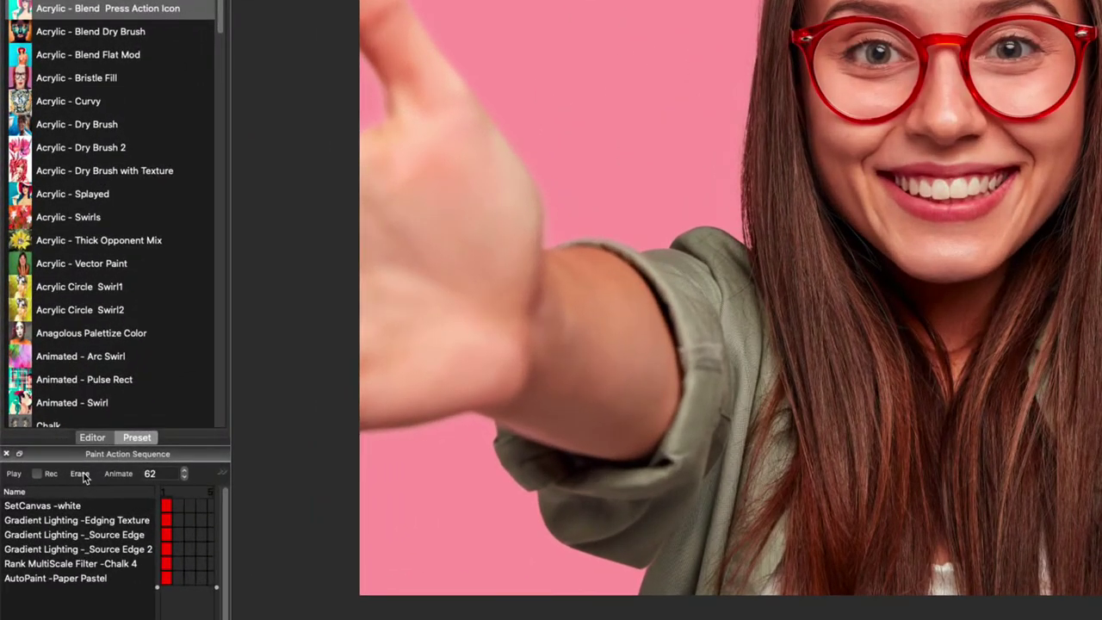
Step: Clear and record the sequence, fill the canvas black, and autopaint with Acrylic presets
{"action": "left_click", "coordinate": [49, 480]}
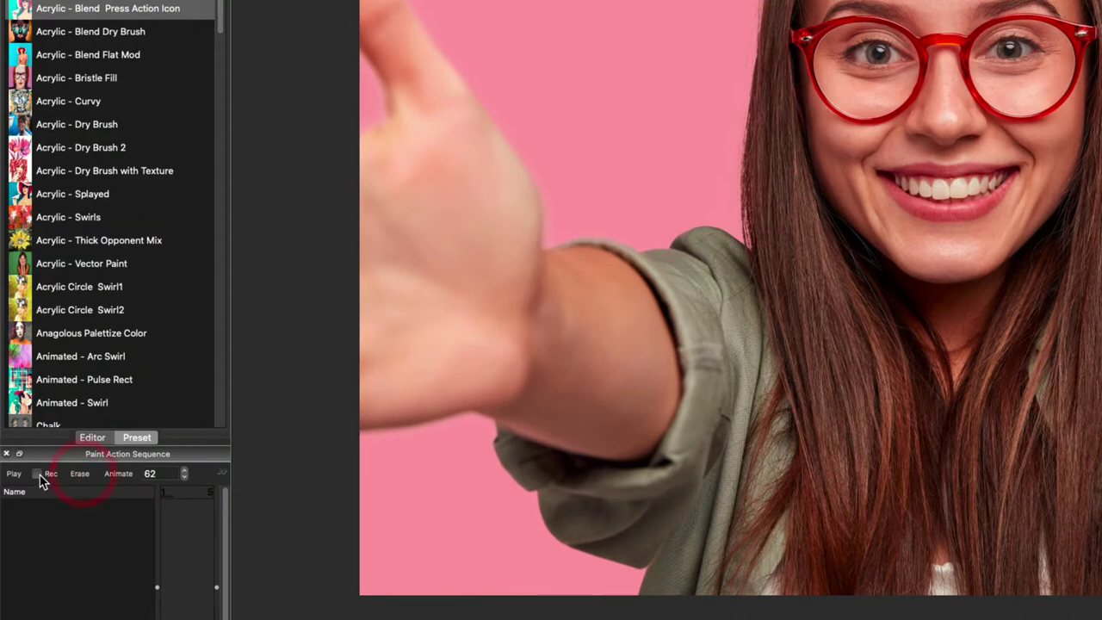
{"action": "left_click", "coordinate": [37, 475]}
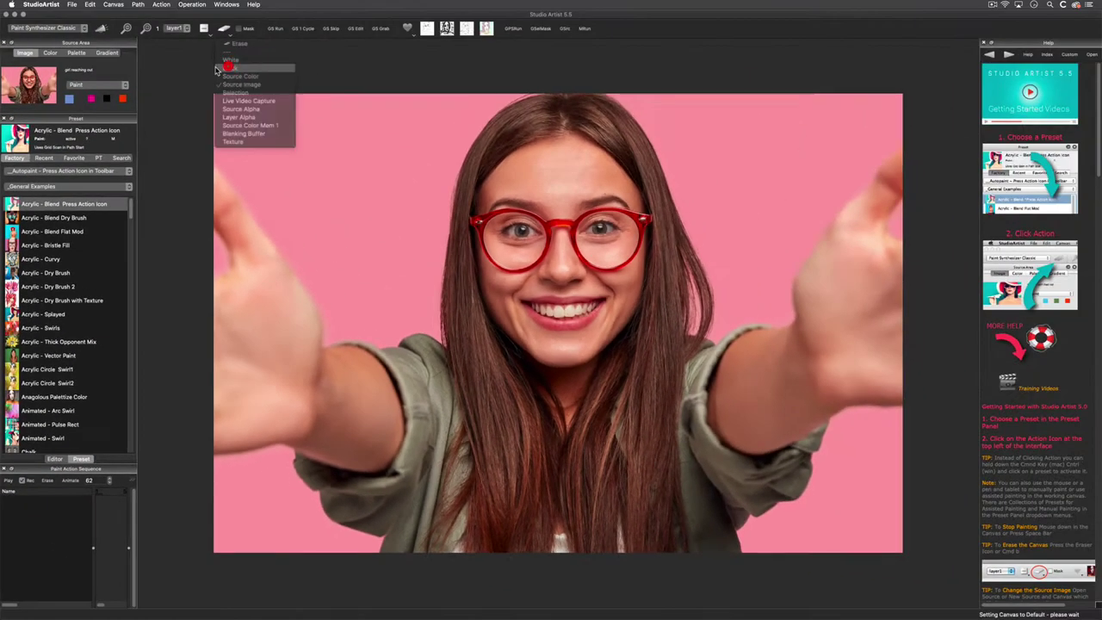
{"action": "left_click", "coordinate": [225, 62]}
{"action": "left_click", "coordinate": [100, 28]}
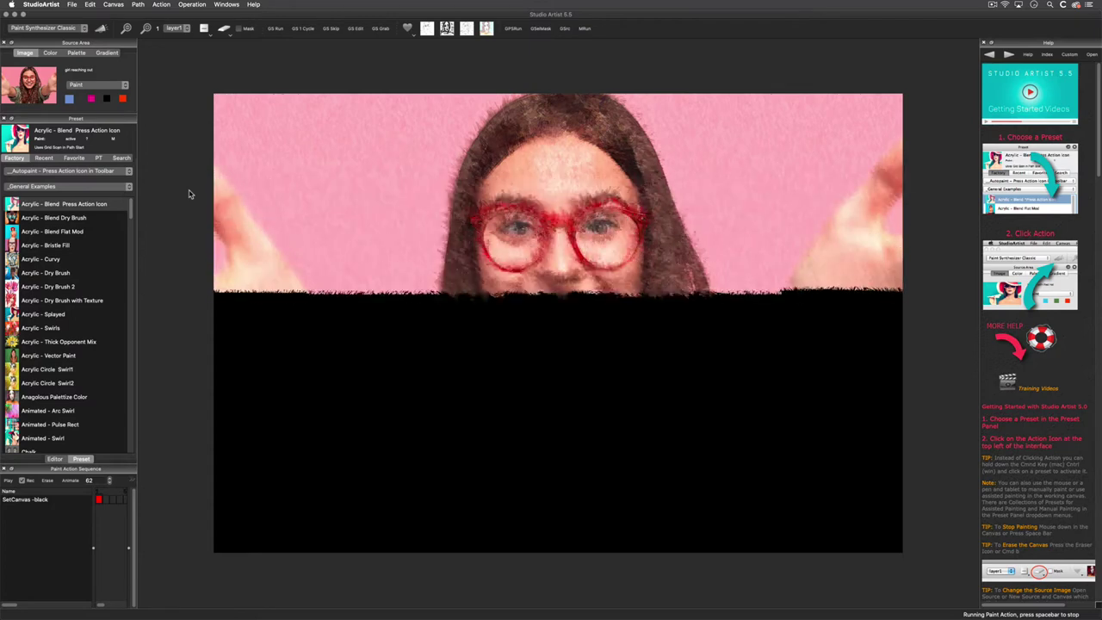
{"action": "scroll", "coordinate": [130, 217], "scroll_direction": "down", "scroll_amount": 4}
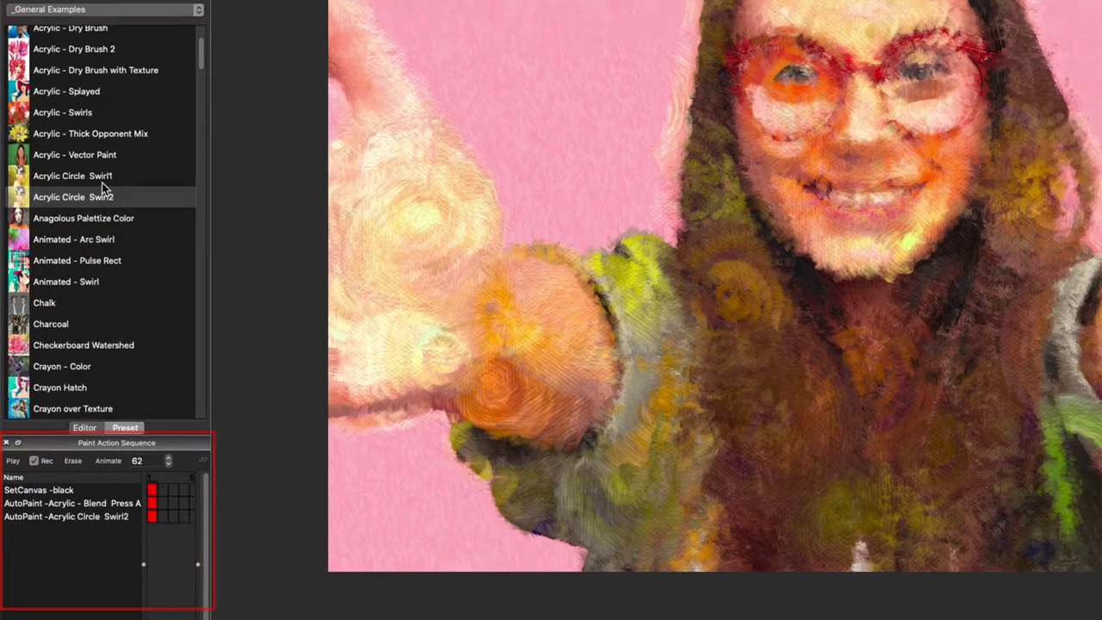
{"action": "left_click", "coordinate": [101, 176]}
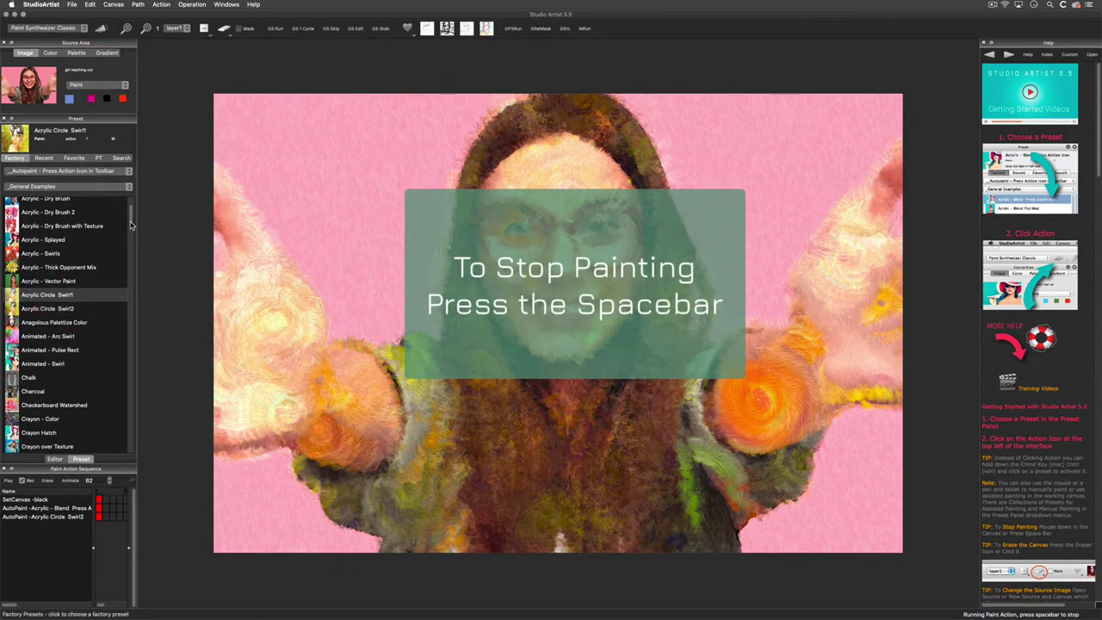
Step: Autopaint Sketch - Charcoal and Ink strokes over the portrait
{"action": "left_click_drag", "start_coordinate": [131, 226], "coordinate": [117, 335]}
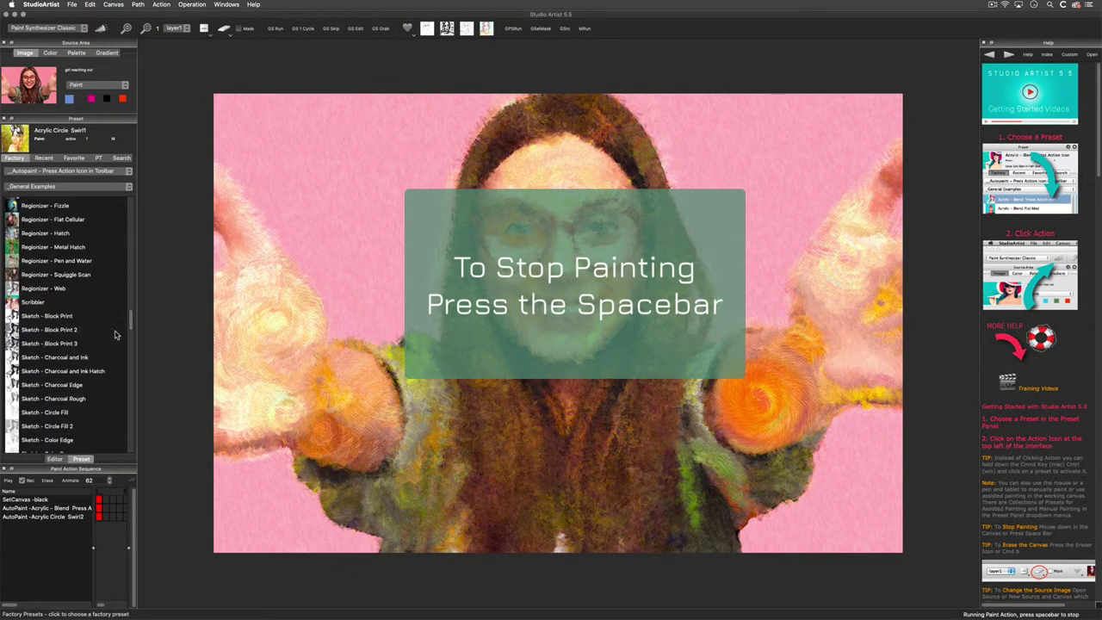
{"action": "left_click", "coordinate": [116, 336]}
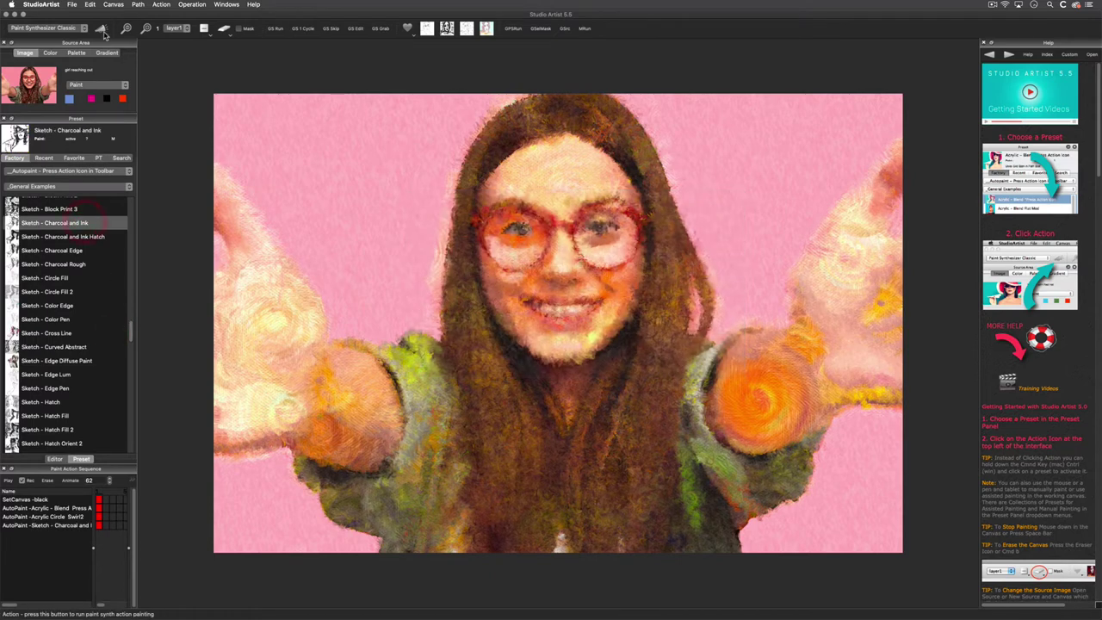
{"action": "left_click", "coordinate": [103, 31]}
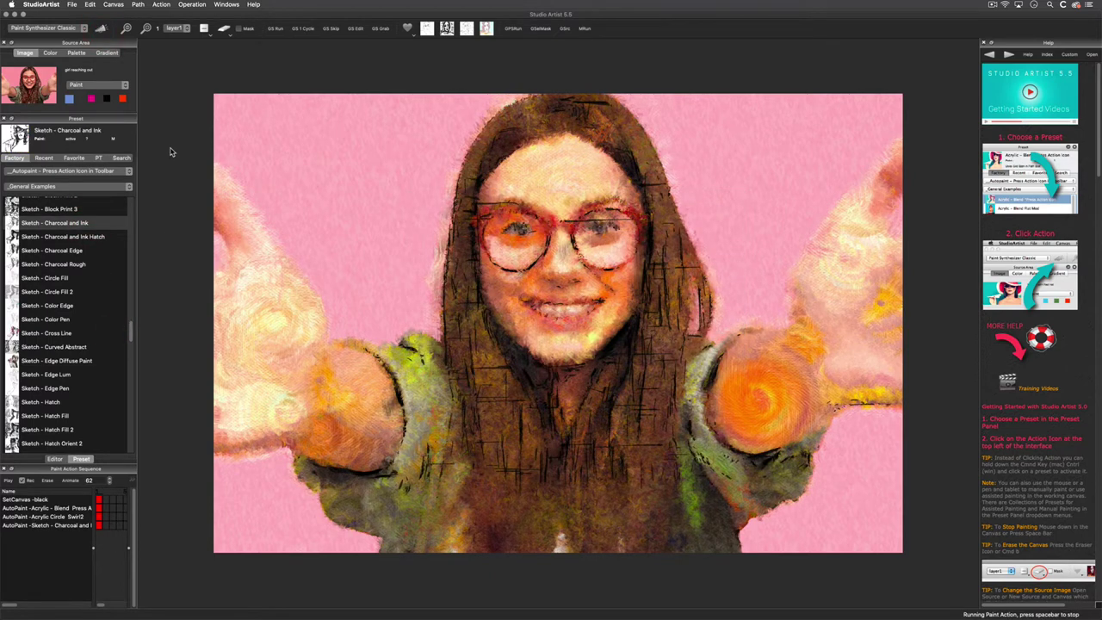
Step: Autopaint an Edge Simple Color pass from the Sketch - Edging Vector category
{"action": "left_click", "coordinate": [67, 186]}
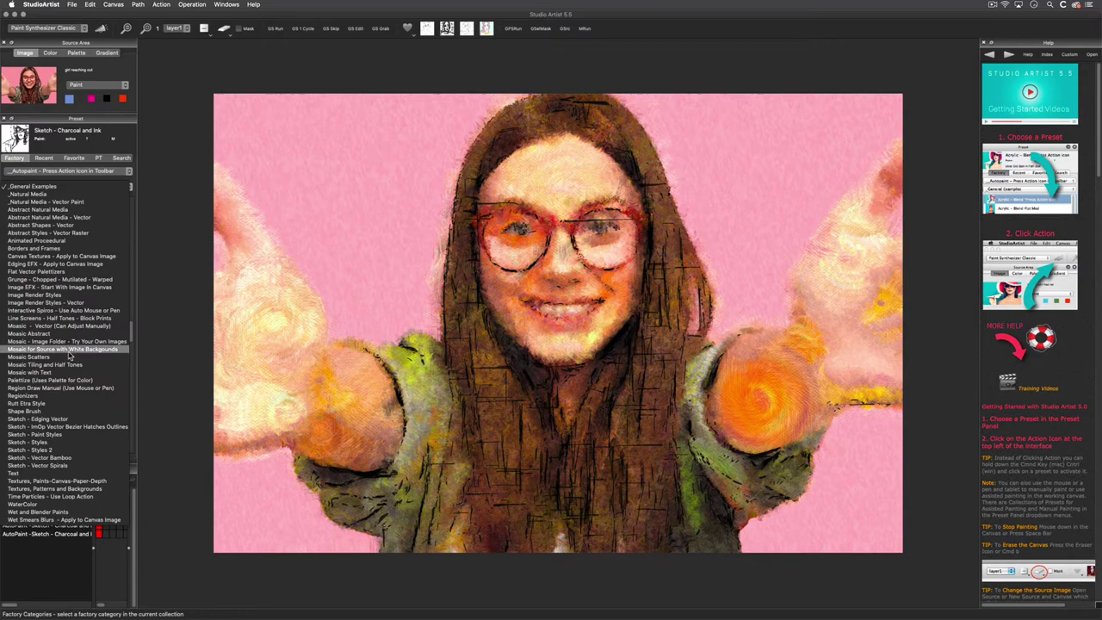
{"action": "left_click", "coordinate": [52, 418]}
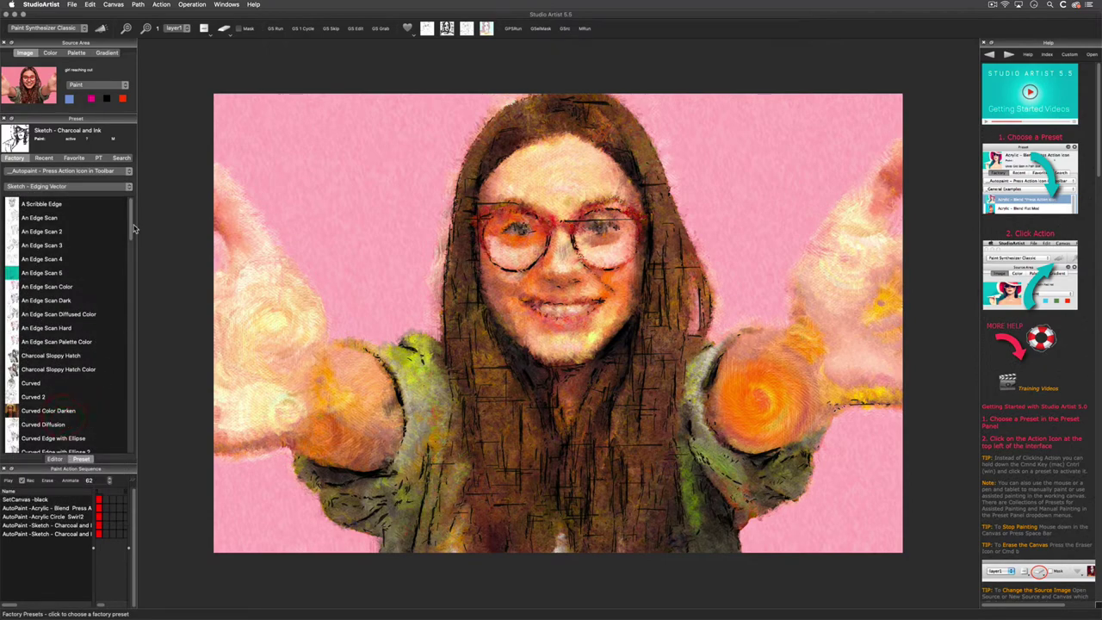
{"action": "left_click_drag", "start_coordinate": [134, 235], "coordinate": [134, 274]}
{"action": "left_click", "coordinate": [51, 359]}
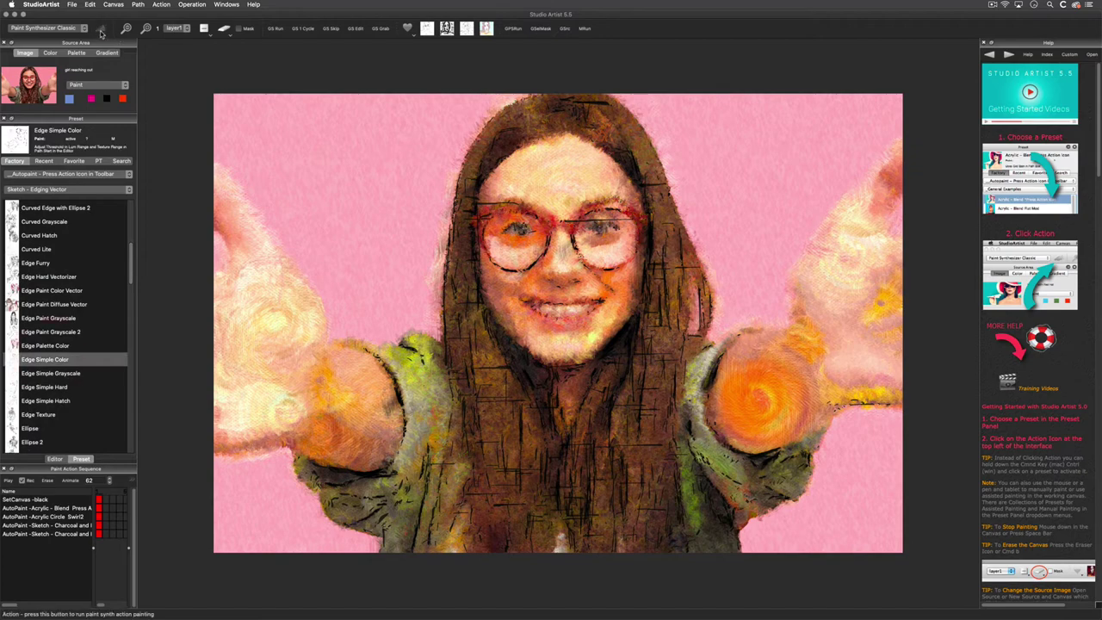
{"action": "left_click", "coordinate": [101, 33]}
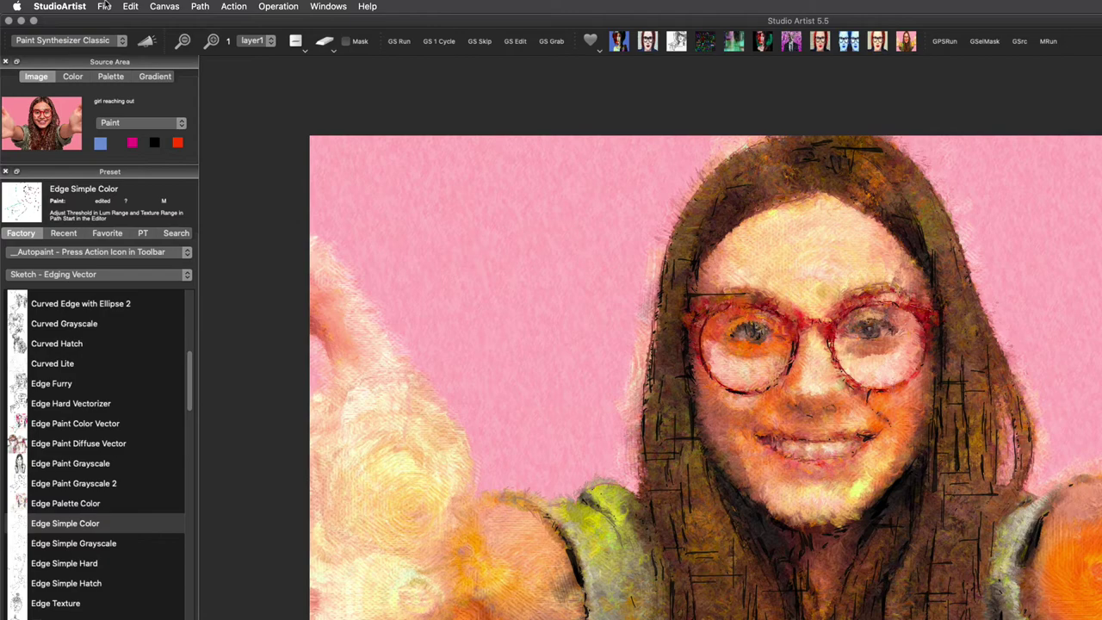
Step: Export the paint action sequence preset into Studio Artist 5.5/Preset/Favorite/My Favorites
{"action": "left_click", "coordinate": [72, 4]}
{"action": "mouse_move", "coordinate": [118, 200]}
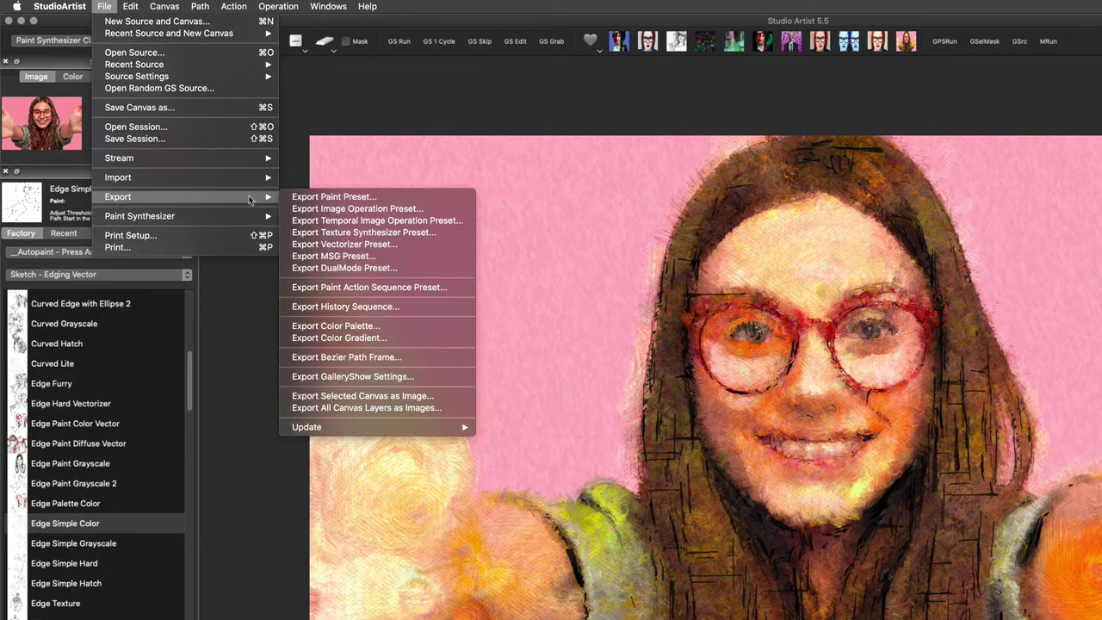
{"action": "left_click", "coordinate": [369, 288]}
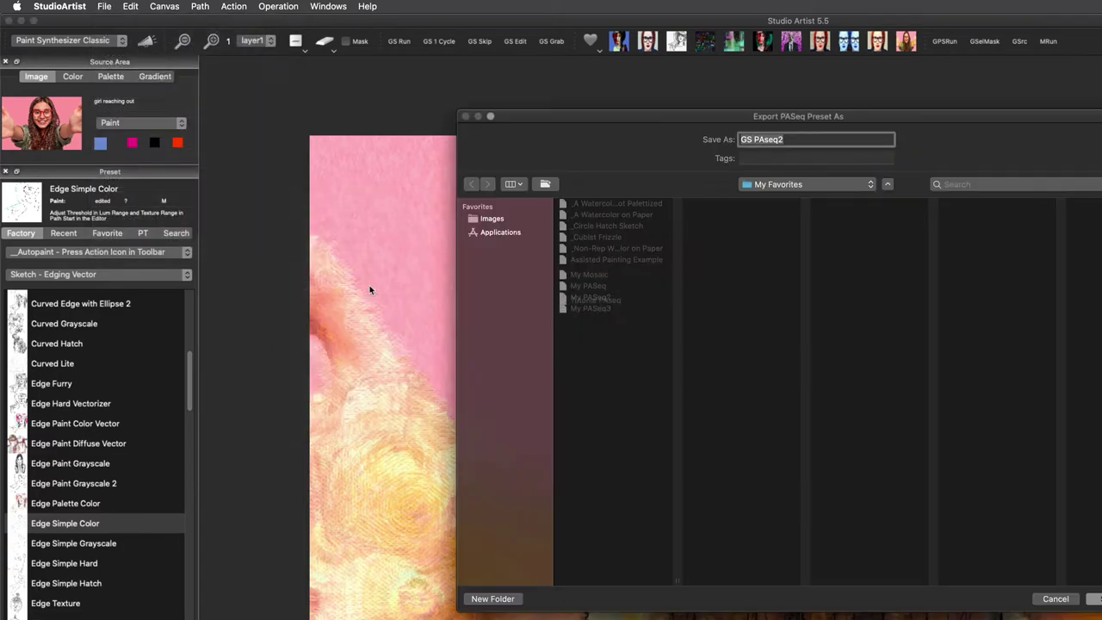
{"action": "left_click", "coordinate": [516, 238]}
{"action": "scroll", "coordinate": [669, 259], "scroll_direction": "down", "scroll_amount": 10}
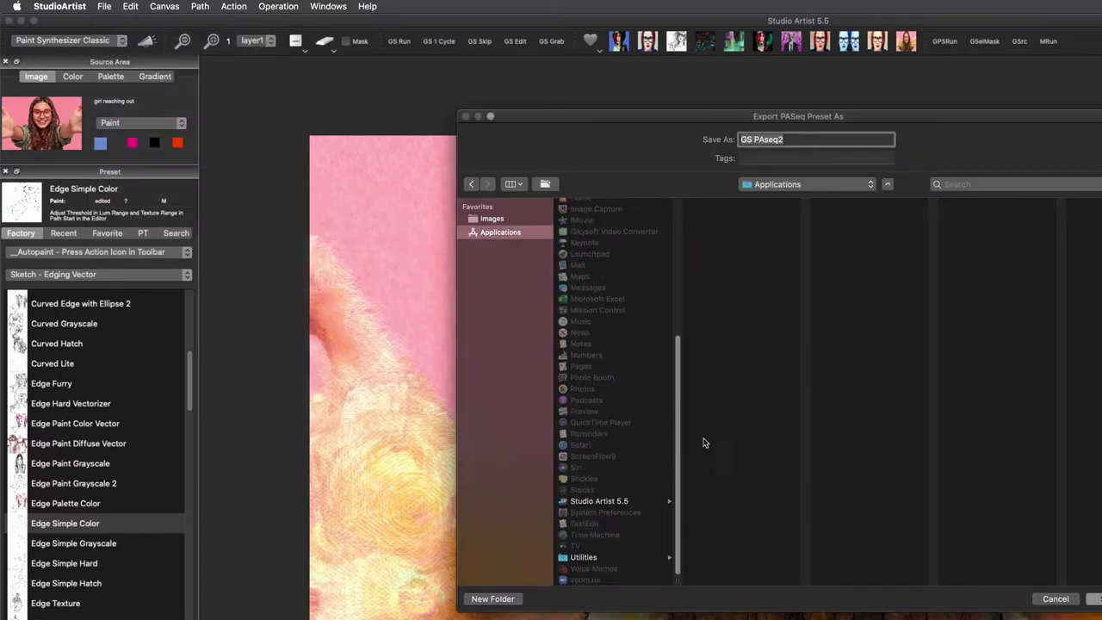
{"action": "left_click", "coordinate": [603, 500]}
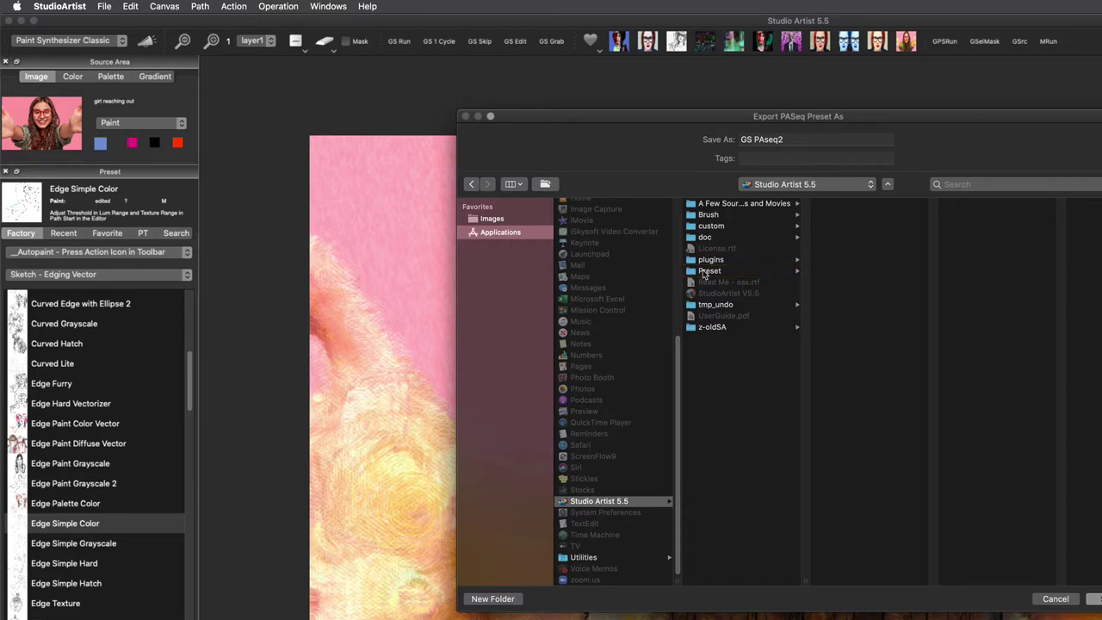
{"action": "left_click", "coordinate": [704, 272]}
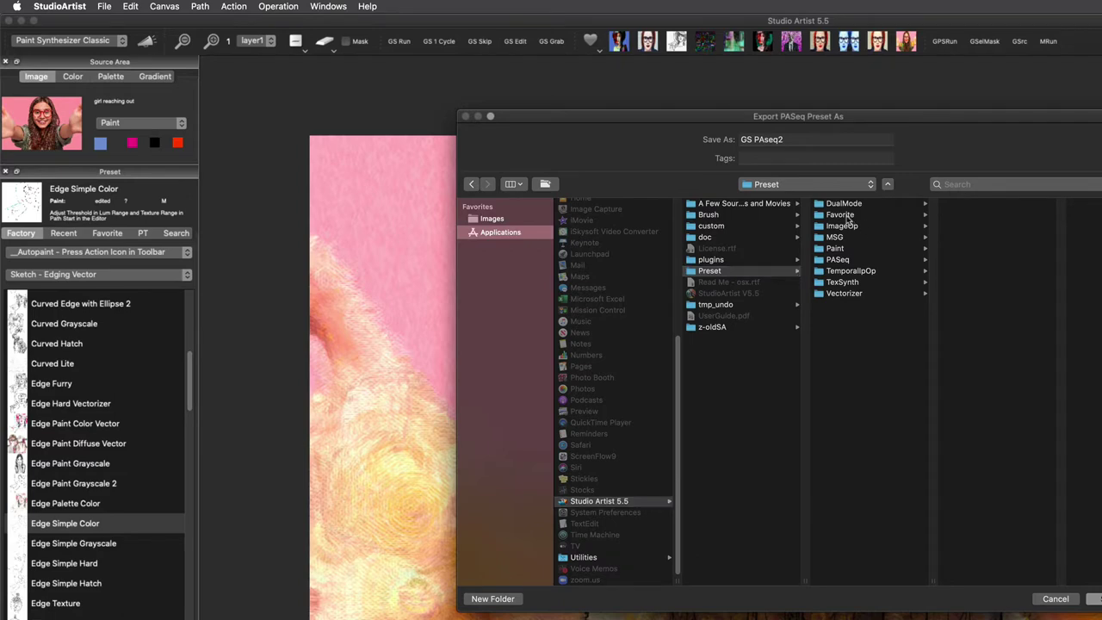
{"action": "left_click", "coordinate": [847, 219]}
{"action": "left_click", "coordinate": [992, 205]}
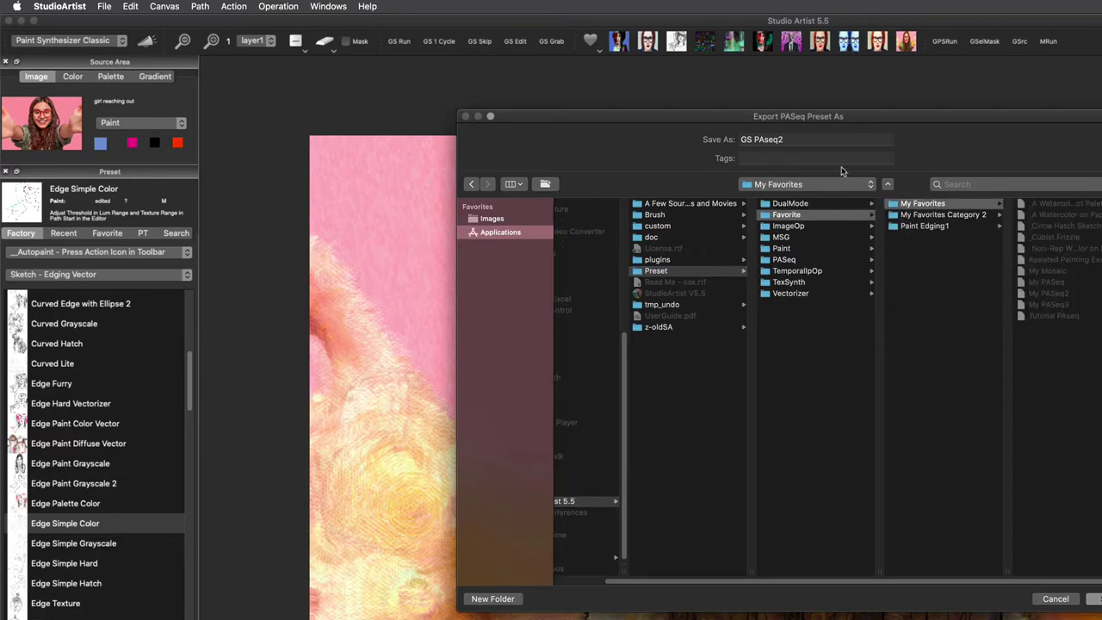
Step: Name the exported preset 'Tutorial PAseq' and save it
{"action": "key", "text": "Tab"}
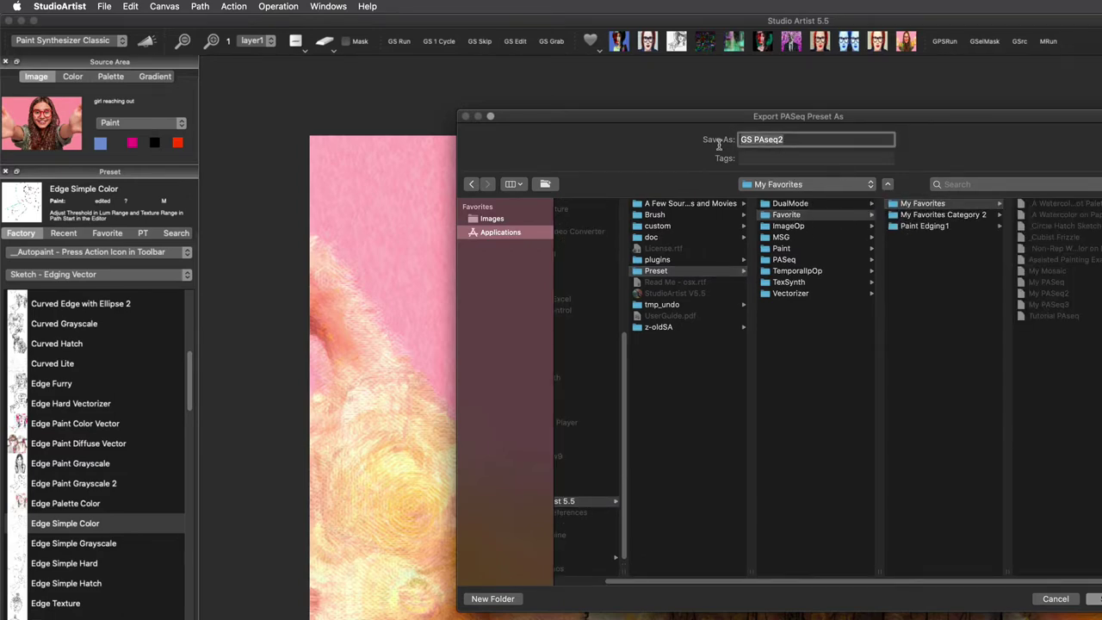
{"action": "type", "text": "Tutorial"}
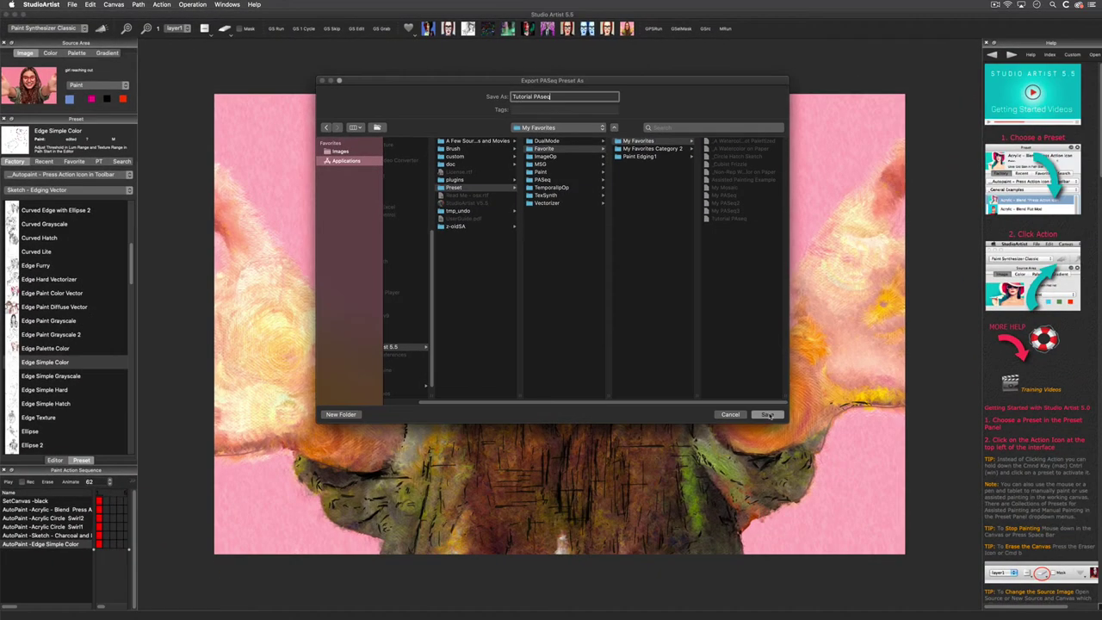
{"action": "left_click", "coordinate": [1096, 599]}
Step: Replace the existing preset file and glance at the favorites quick list
{"action": "left_click", "coordinate": [620, 141]}
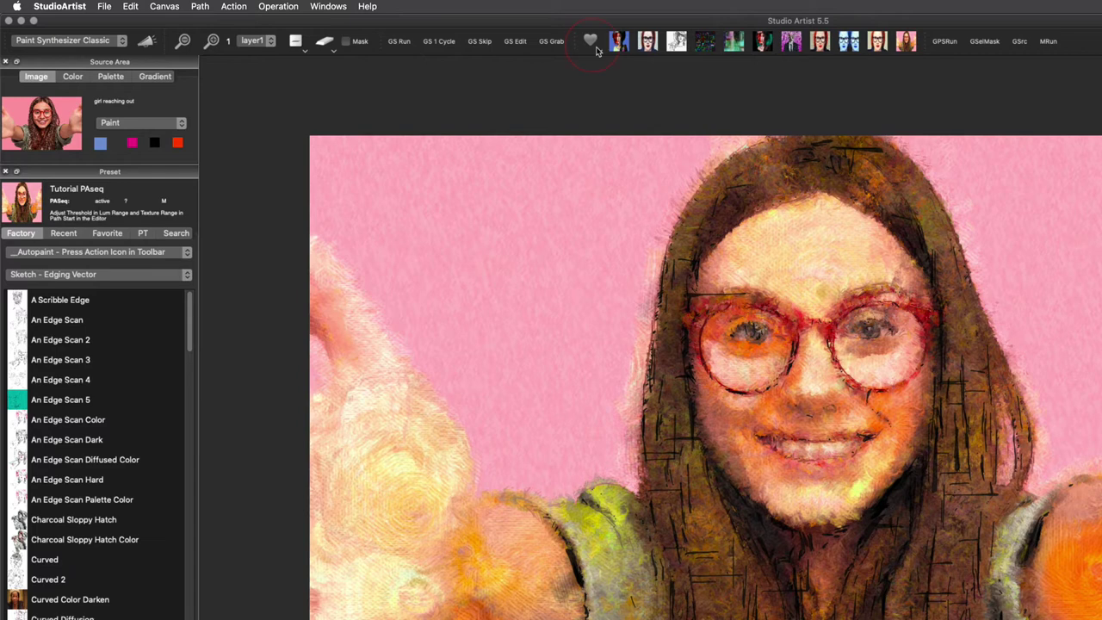
{"action": "left_click", "coordinate": [598, 53]}
{"action": "left_click", "coordinate": [601, 62]}
Step: Paint Cloner with Canvas Texture strokes from Assisted Painting across face, hair and shoulders
{"action": "left_click", "coordinate": [107, 231]}
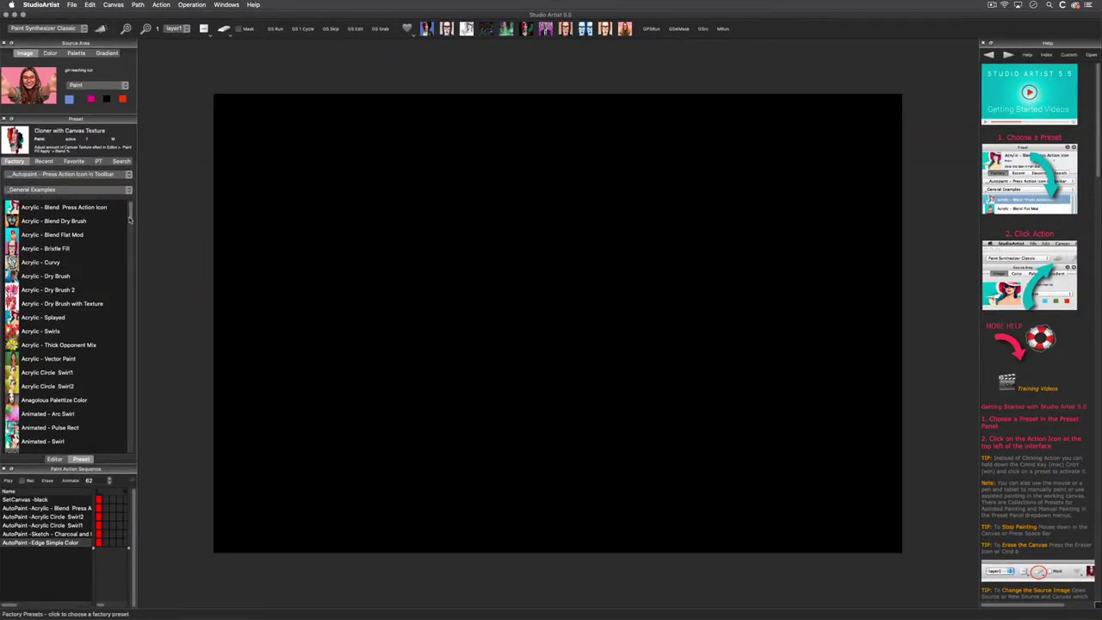
{"action": "left_click", "coordinate": [89, 175]}
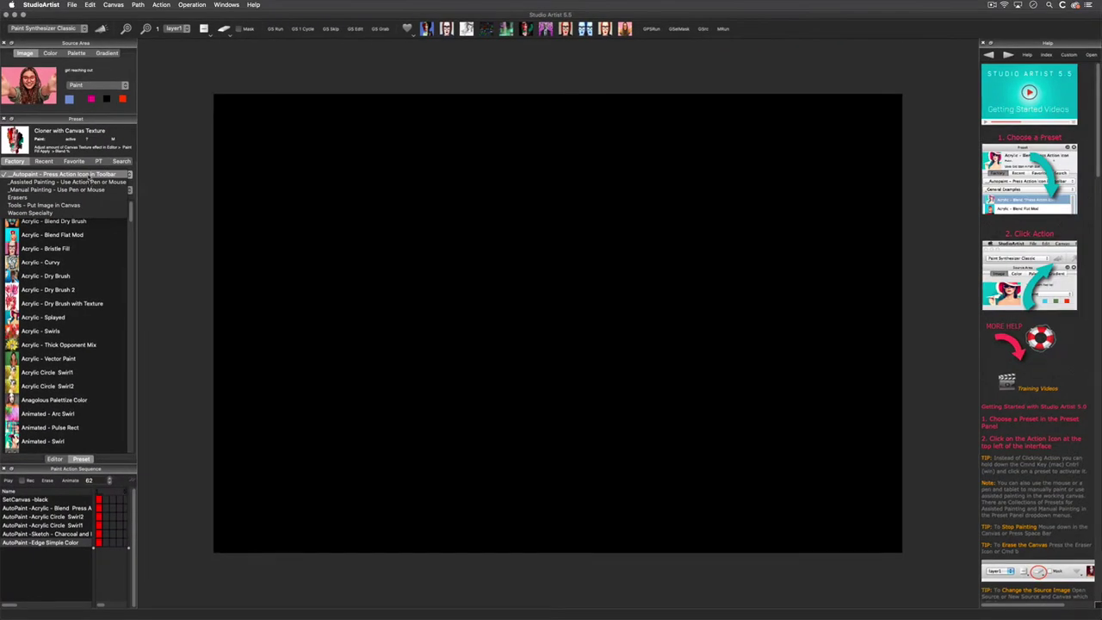
{"action": "left_click", "coordinate": [90, 183]}
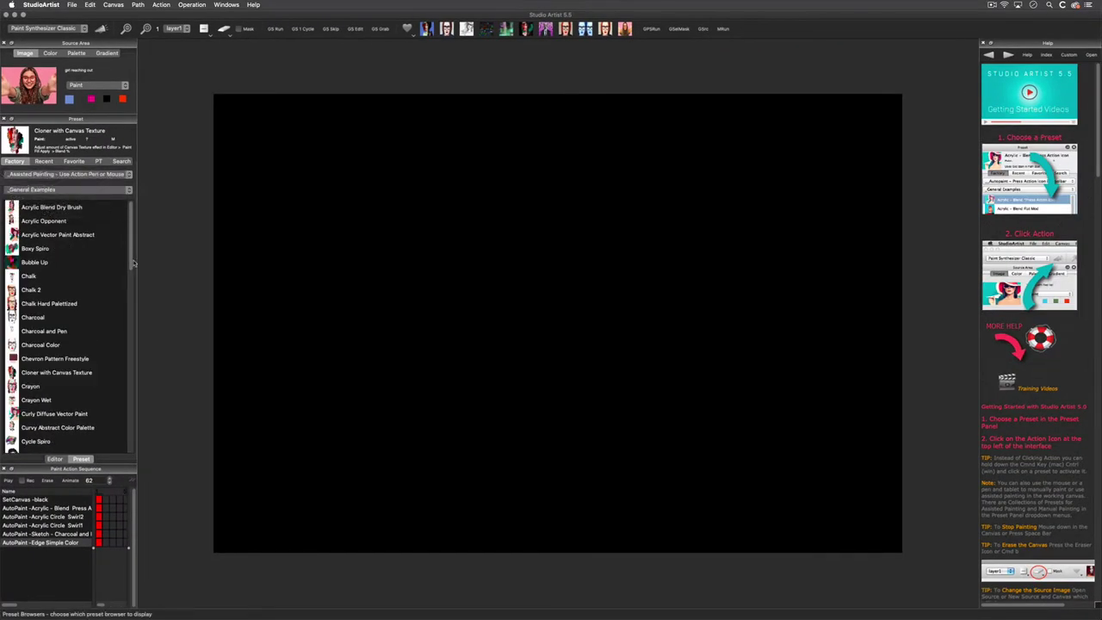
{"action": "left_click", "coordinate": [86, 372]}
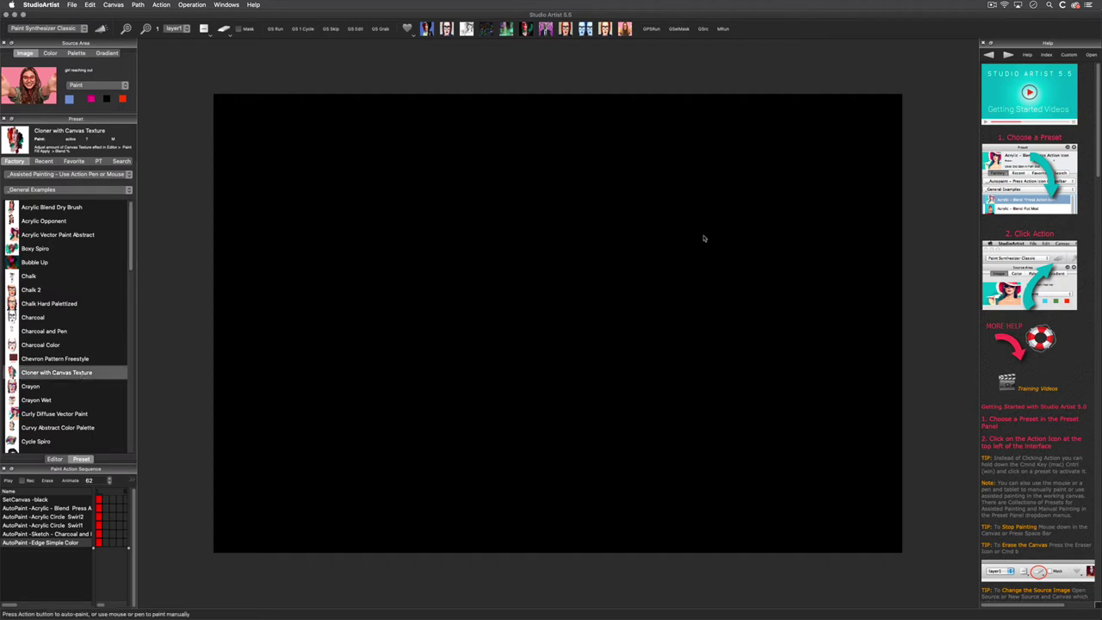
{"action": "left_click_drag", "start_coordinate": [598, 205], "coordinate": [551, 327]}
{"action": "mouse_move", "coordinate": [456, 420]}
{"action": "left_mouse_down"}
{"action": "mouse_move", "coordinate": [490, 295]}
{"action": "mouse_move", "coordinate": [523, 348]}
{"action": "mouse_move", "coordinate": [628, 394]}
{"action": "mouse_move", "coordinate": [580, 259]}
{"action": "mouse_move", "coordinate": [488, 141]}
{"action": "mouse_move", "coordinate": [584, 281]}
{"action": "mouse_move", "coordinate": [622, 174]}
{"action": "mouse_move", "coordinate": [444, 370]}
{"action": "mouse_move", "coordinate": [470, 224]}
{"action": "mouse_move", "coordinate": [466, 409]}
{"action": "mouse_move", "coordinate": [552, 320]}
{"action": "mouse_move", "coordinate": [534, 258]}
{"action": "left_mouse_up"}
Step: Paint Fanout and Hatch Fill Color Palette strokes over the face and glasses
{"action": "scroll", "coordinate": [125, 245], "scroll_direction": "down", "scroll_amount": 5}
{"action": "scroll", "coordinate": [130, 267], "scroll_direction": "down", "scroll_amount": 4}
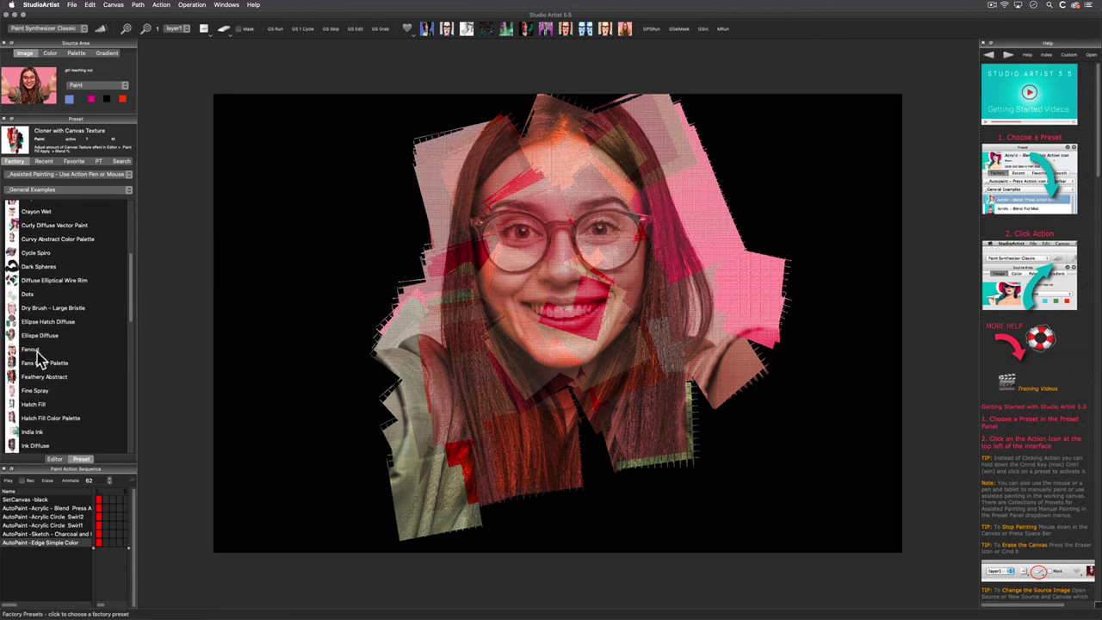
{"action": "left_click", "coordinate": [37, 349]}
{"action": "mouse_move", "coordinate": [608, 229]}
{"action": "left_mouse_down"}
{"action": "mouse_move", "coordinate": [521, 195]}
{"action": "mouse_move", "coordinate": [558, 139]}
{"action": "mouse_move", "coordinate": [582, 261]}
{"action": "mouse_move", "coordinate": [544, 275]}
{"action": "mouse_move", "coordinate": [588, 351]}
{"action": "mouse_move", "coordinate": [613, 265]}
{"action": "mouse_move", "coordinate": [611, 304]}
{"action": "mouse_move", "coordinate": [547, 363]}
{"action": "mouse_move", "coordinate": [528, 303]}
{"action": "mouse_move", "coordinate": [497, 284]}
{"action": "mouse_move", "coordinate": [625, 162]}
{"action": "mouse_move", "coordinate": [621, 297]}
{"action": "mouse_move", "coordinate": [556, 260]}
{"action": "mouse_move", "coordinate": [521, 305]}
{"action": "mouse_move", "coordinate": [483, 315]}
{"action": "left_mouse_up"}
{"action": "left_click", "coordinate": [106, 417]}
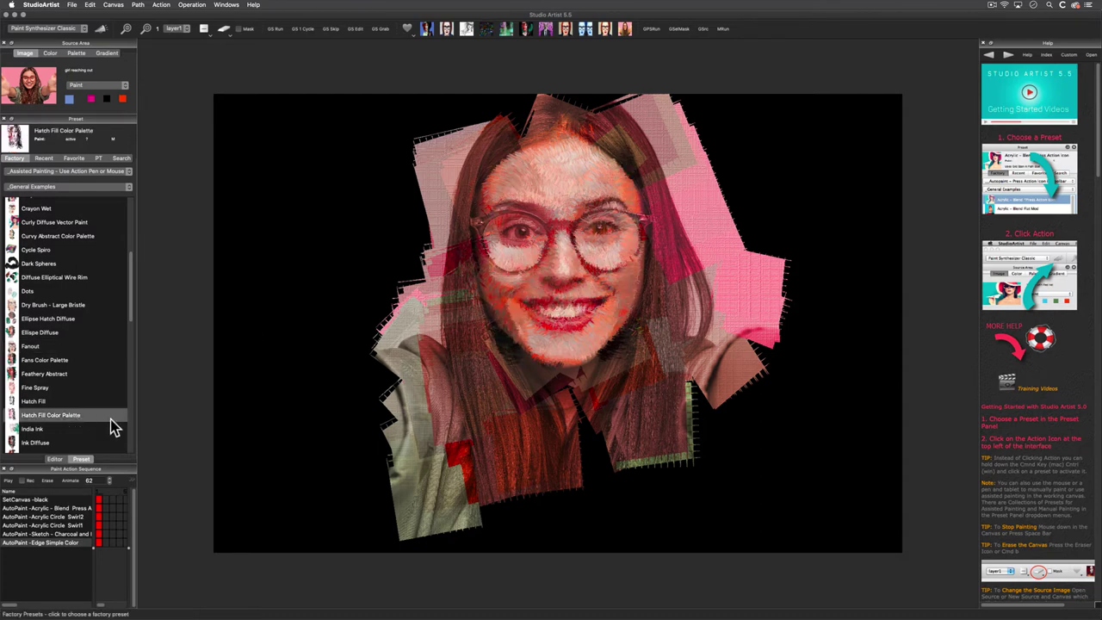
{"action": "mouse_move", "coordinate": [585, 200]}
{"action": "left_mouse_down"}
{"action": "mouse_move", "coordinate": [598, 315]}
{"action": "mouse_move", "coordinate": [582, 259]}
{"action": "mouse_move", "coordinate": [525, 293]}
{"action": "mouse_move", "coordinate": [507, 184]}
{"action": "mouse_move", "coordinate": [513, 233]}
{"action": "left_mouse_up"}
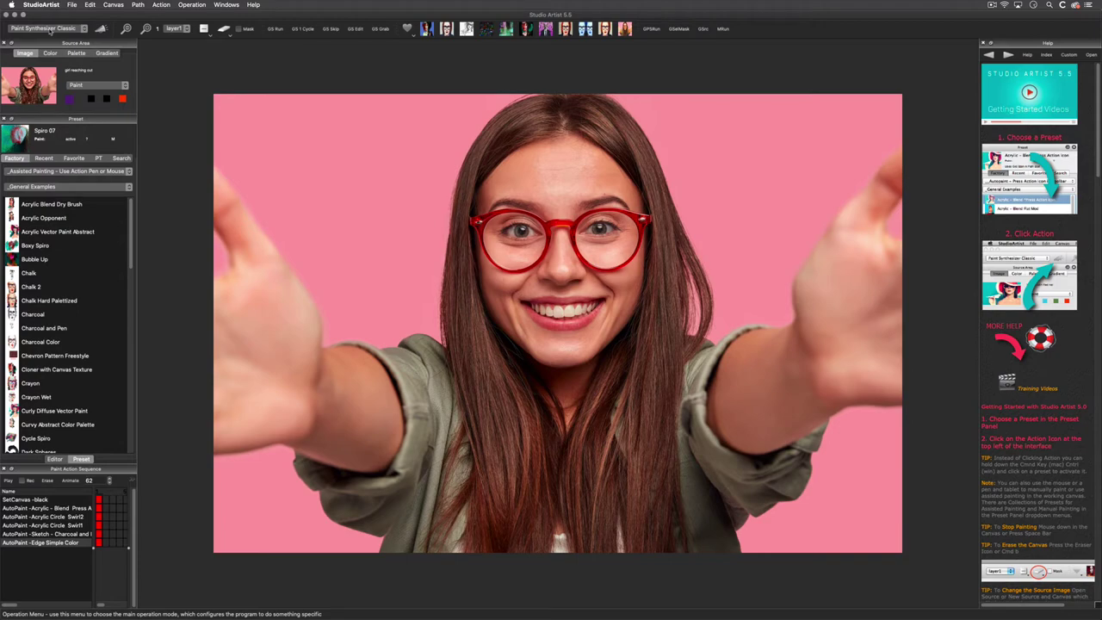
Step: Try the Vectorizer Acrylic Paint and Adaptive Flat styles from General Examples
{"action": "left_click", "coordinate": [50, 30]}
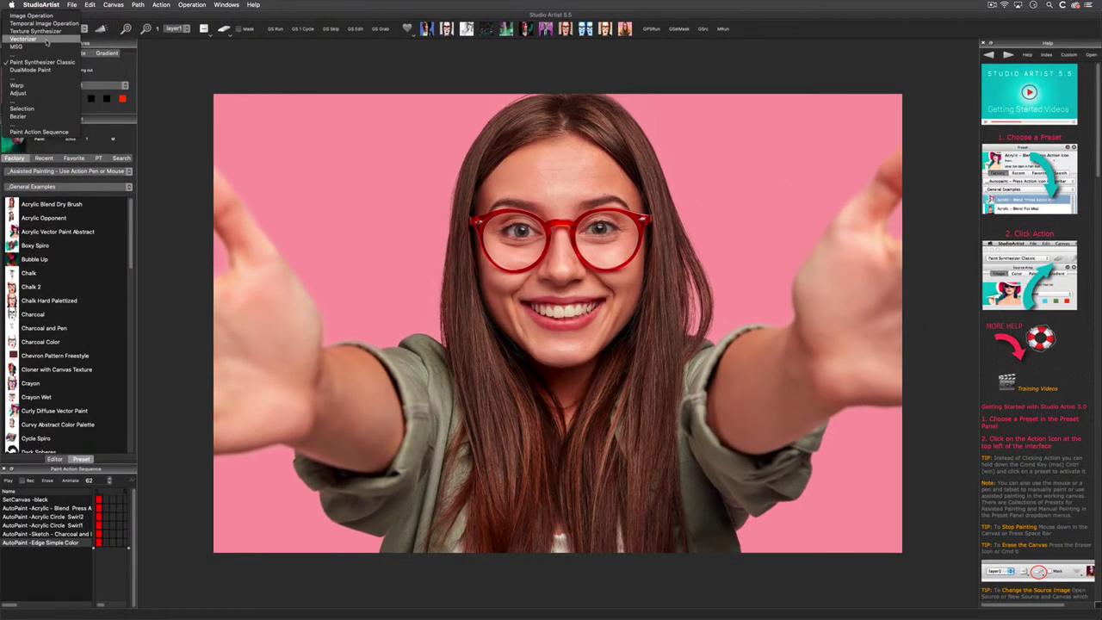
{"action": "left_click", "coordinate": [25, 39]}
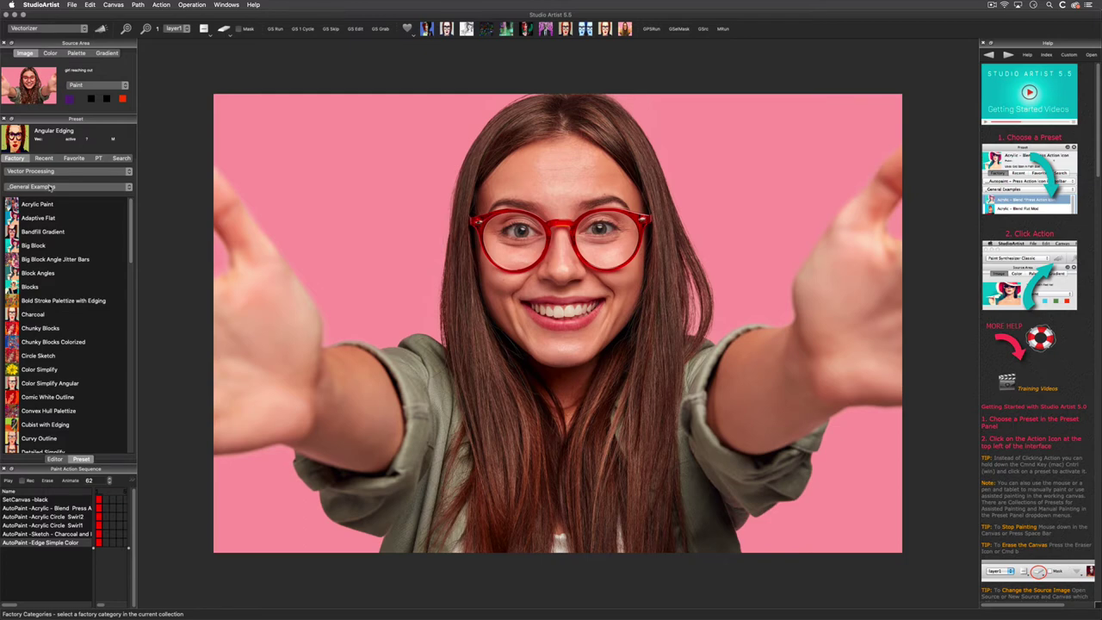
{"action": "left_click", "coordinate": [51, 187]}
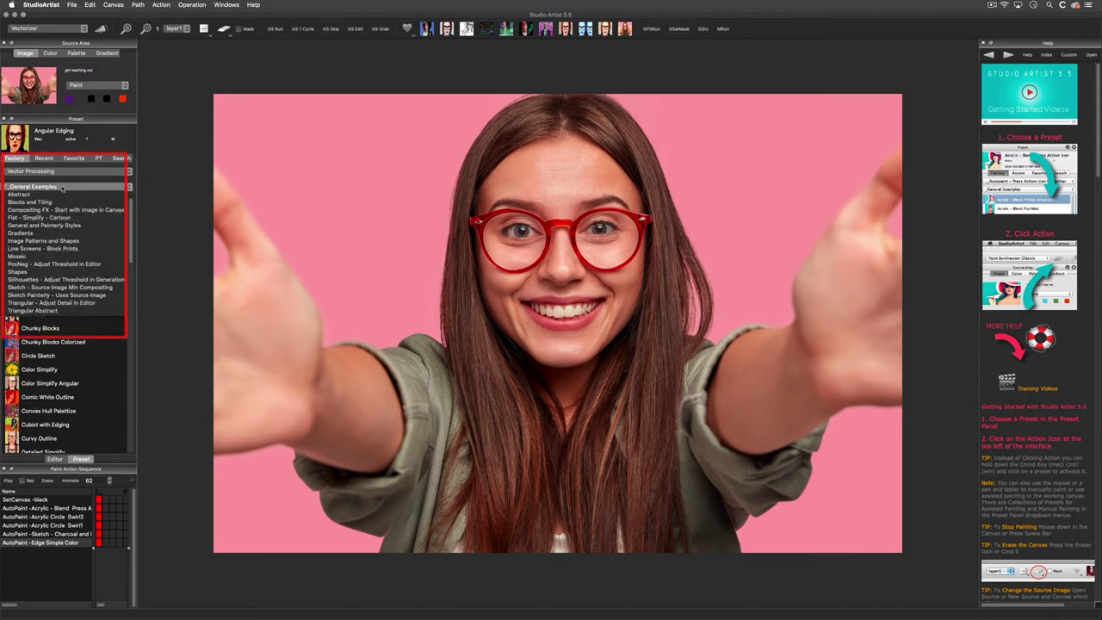
{"action": "left_click", "coordinate": [62, 188]}
{"action": "left_click", "coordinate": [69, 207]}
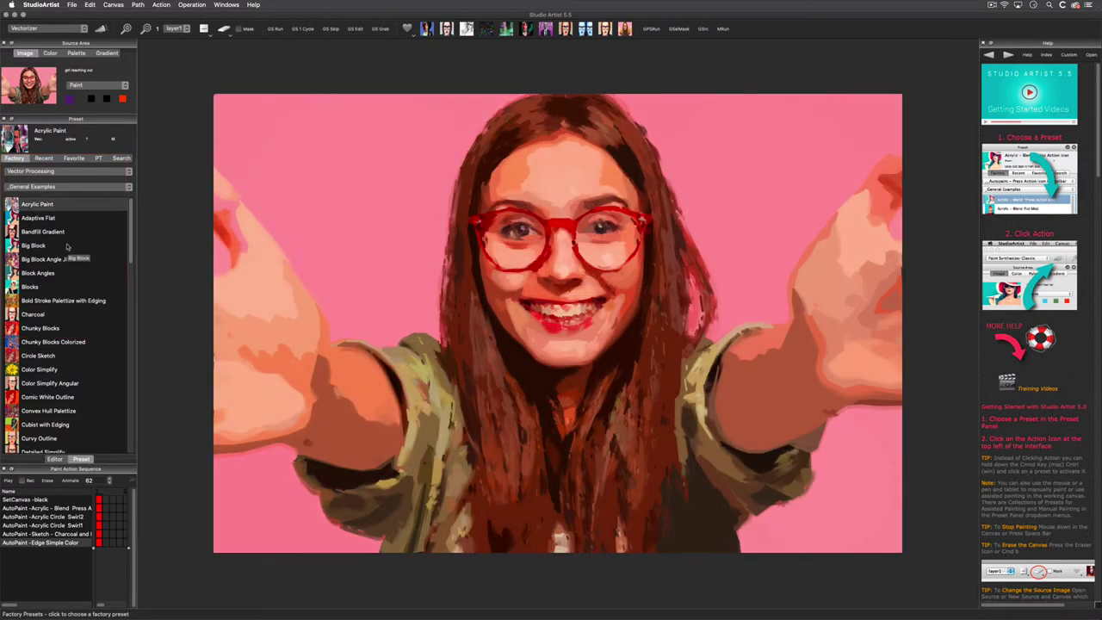
{"action": "left_click", "coordinate": [38, 218]}
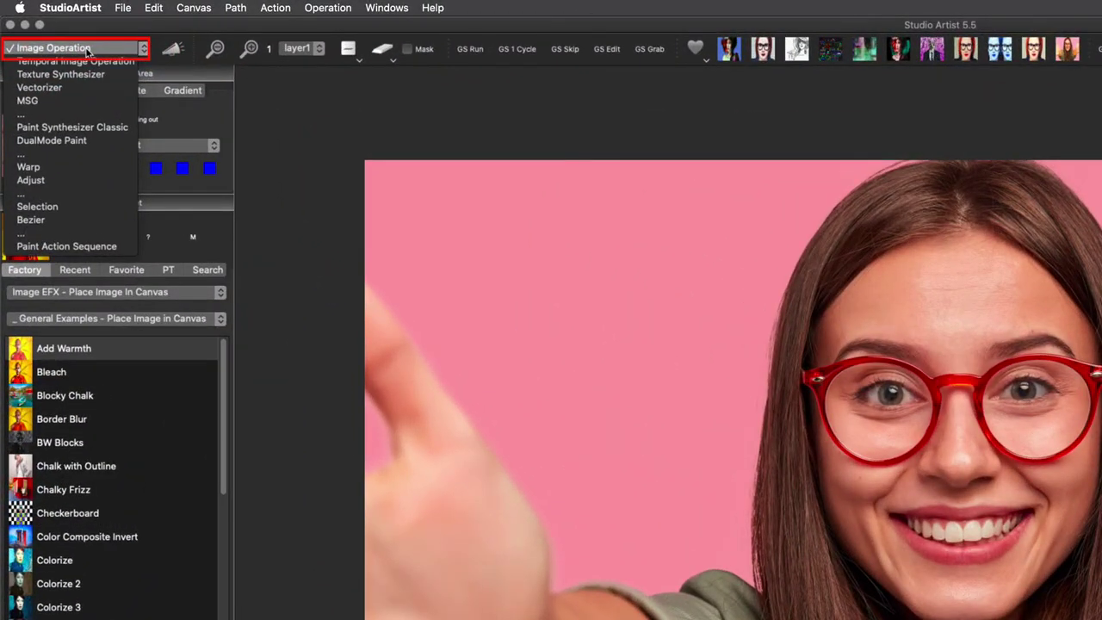
Step: In Image Operation mode, inspect the Rank Area Filter parameters, then return to the presets
{"action": "left_click", "coordinate": [86, 53]}
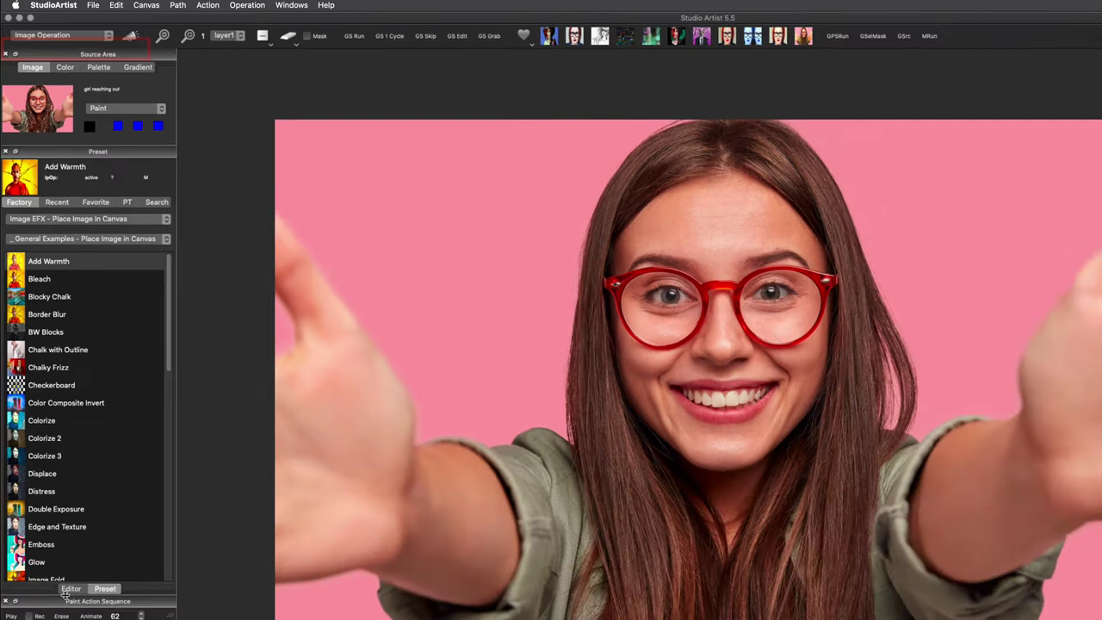
{"action": "left_click", "coordinate": [71, 588]}
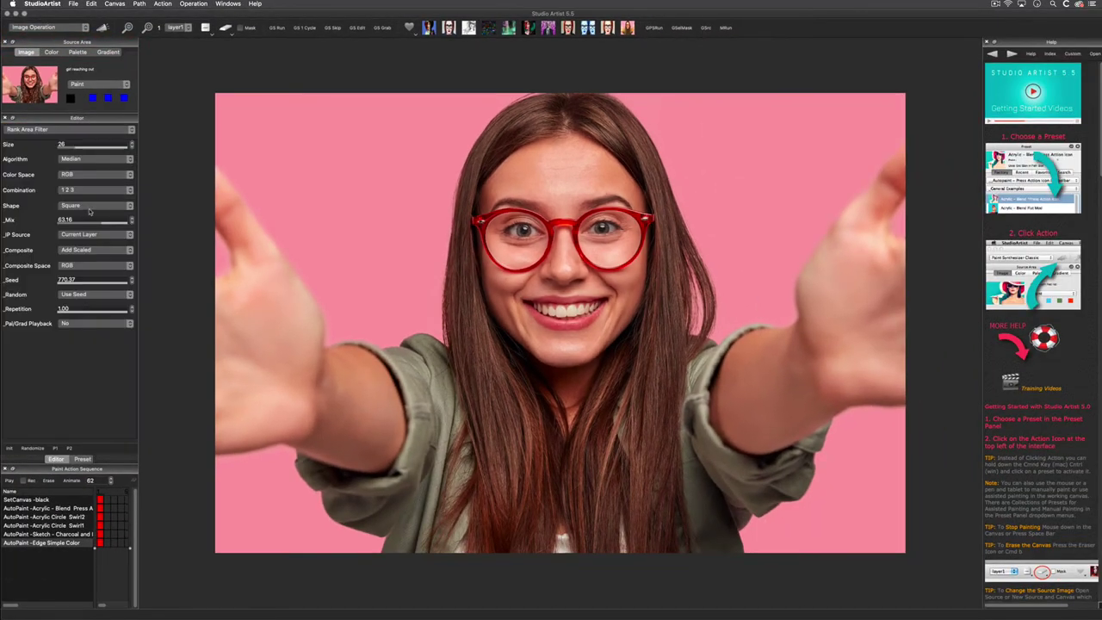
{"action": "left_click", "coordinate": [84, 129]}
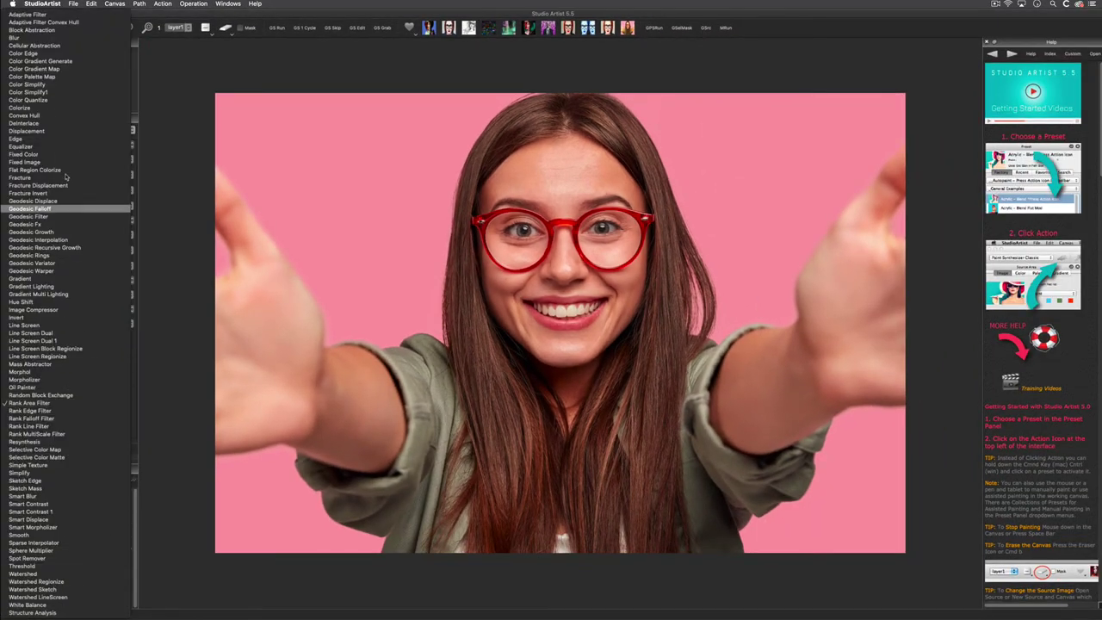
{"action": "left_click", "coordinate": [240, 11]}
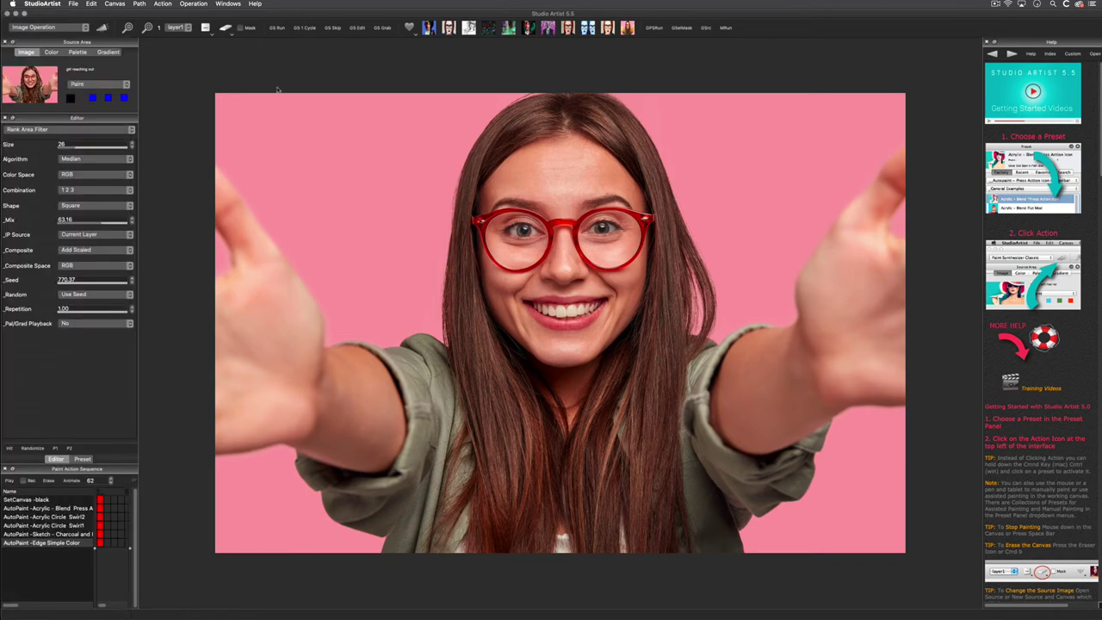
{"action": "left_click", "coordinate": [83, 459]}
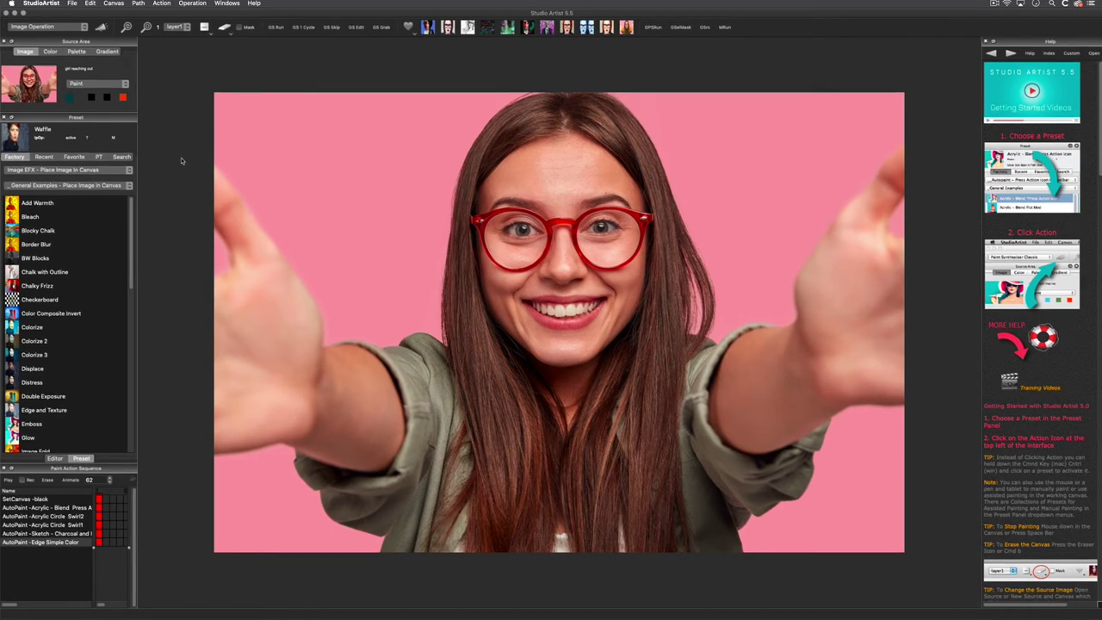
{"action": "left_click", "coordinate": [62, 459]}
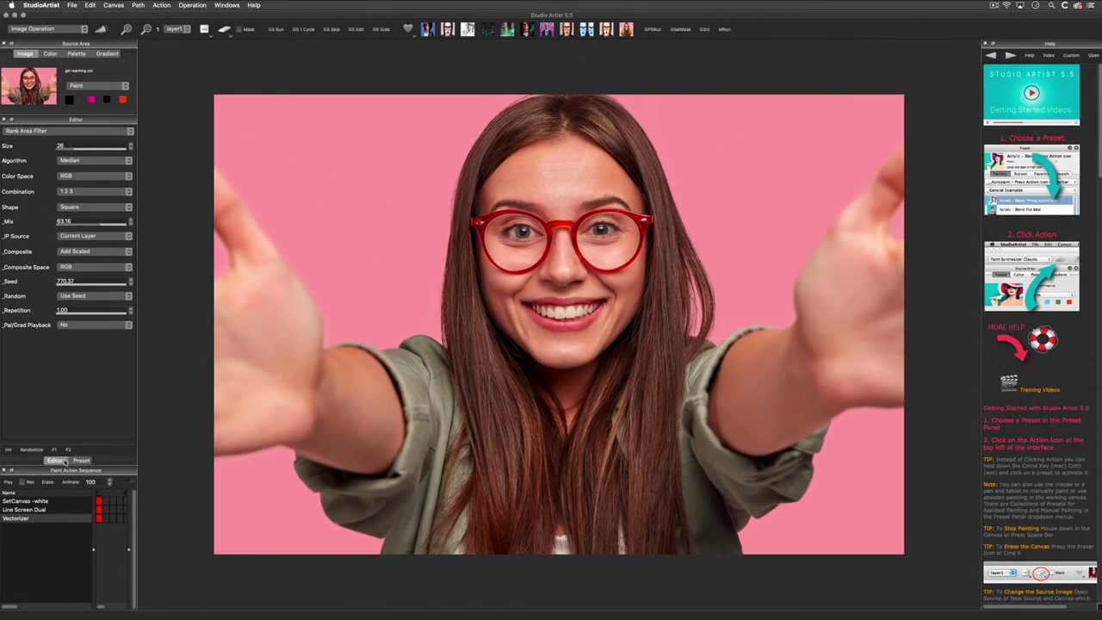
{"action": "left_click", "coordinate": [81, 459]}
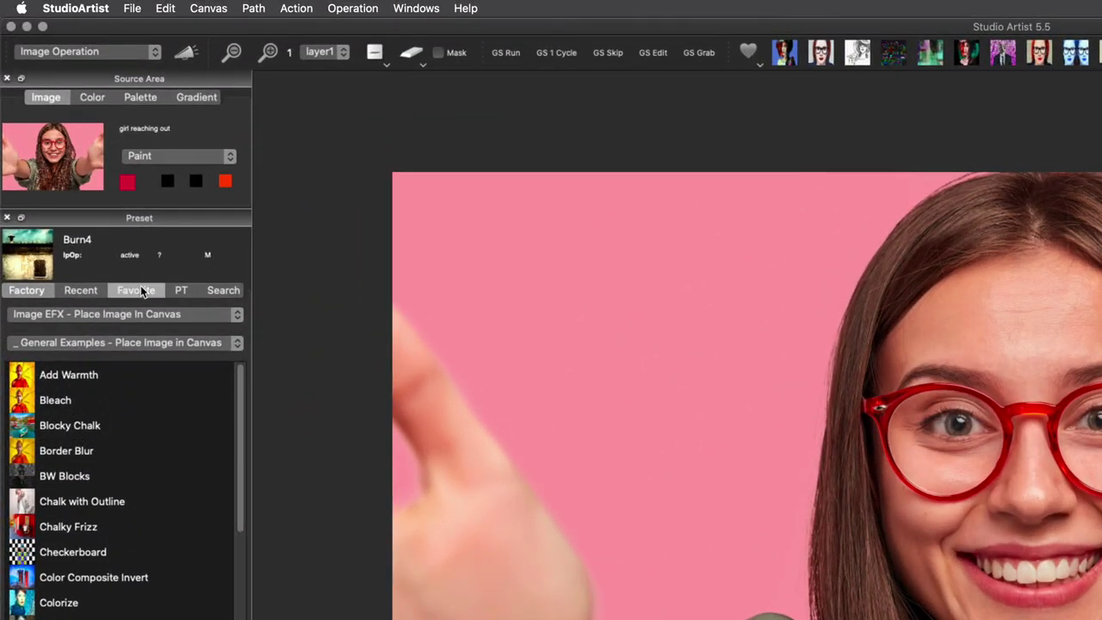
Step: Load the Tutorial PAseq favorite and play it back on the portrait
{"action": "left_click", "coordinate": [138, 291]}
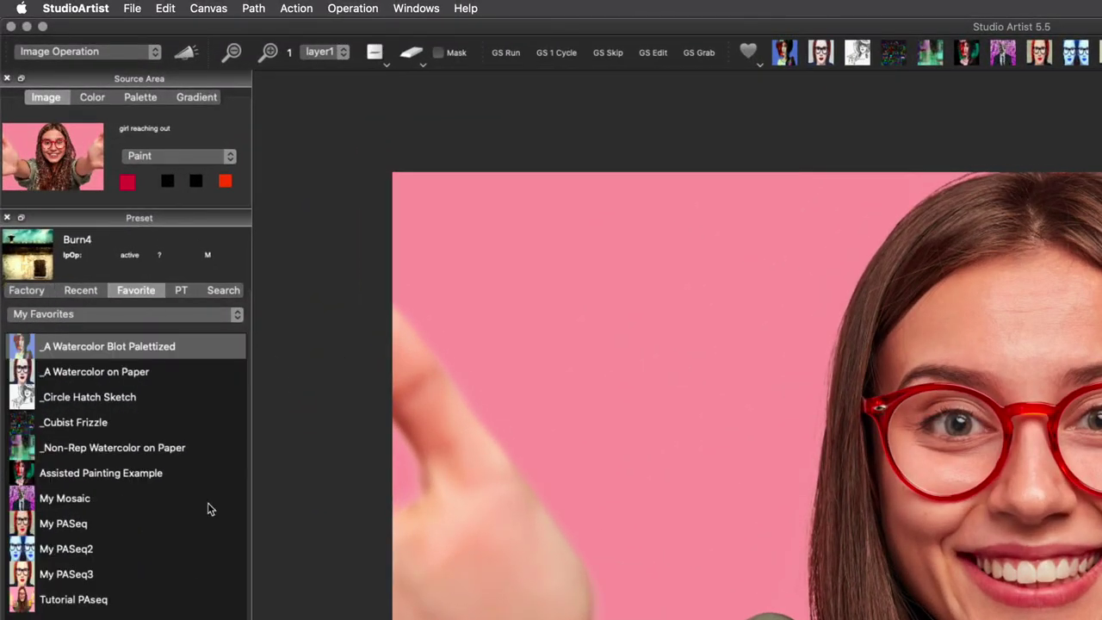
{"action": "left_click", "coordinate": [101, 599]}
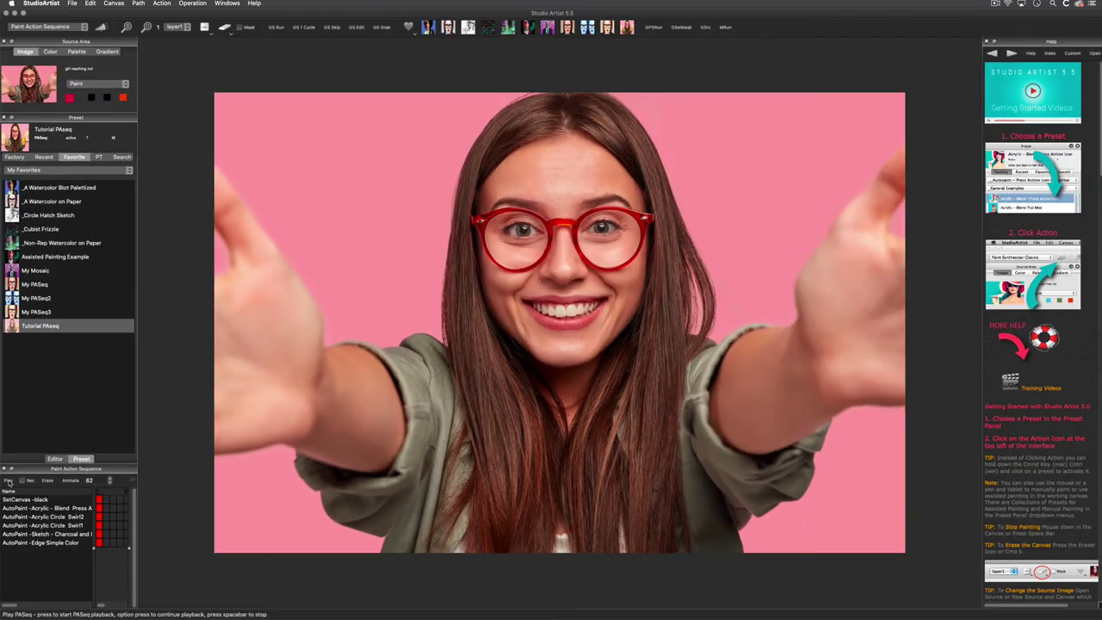
{"action": "left_click", "coordinate": [8, 480]}
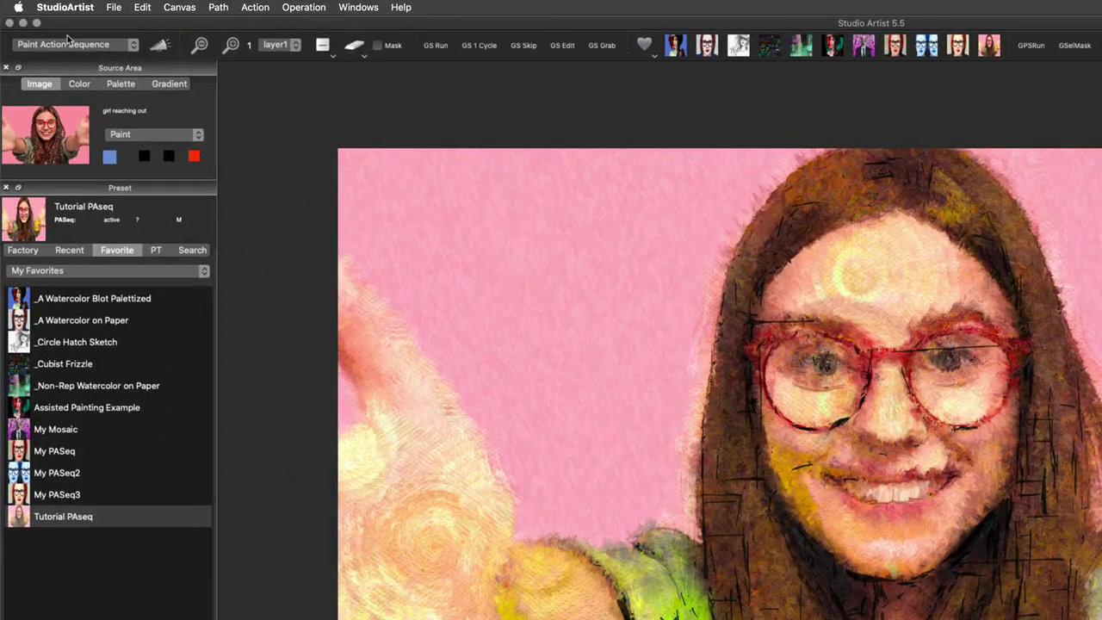
Step: Apply the Factory Lens effect Burn3 to the painting in Image Operation mode
{"action": "left_click", "coordinate": [43, 29]}
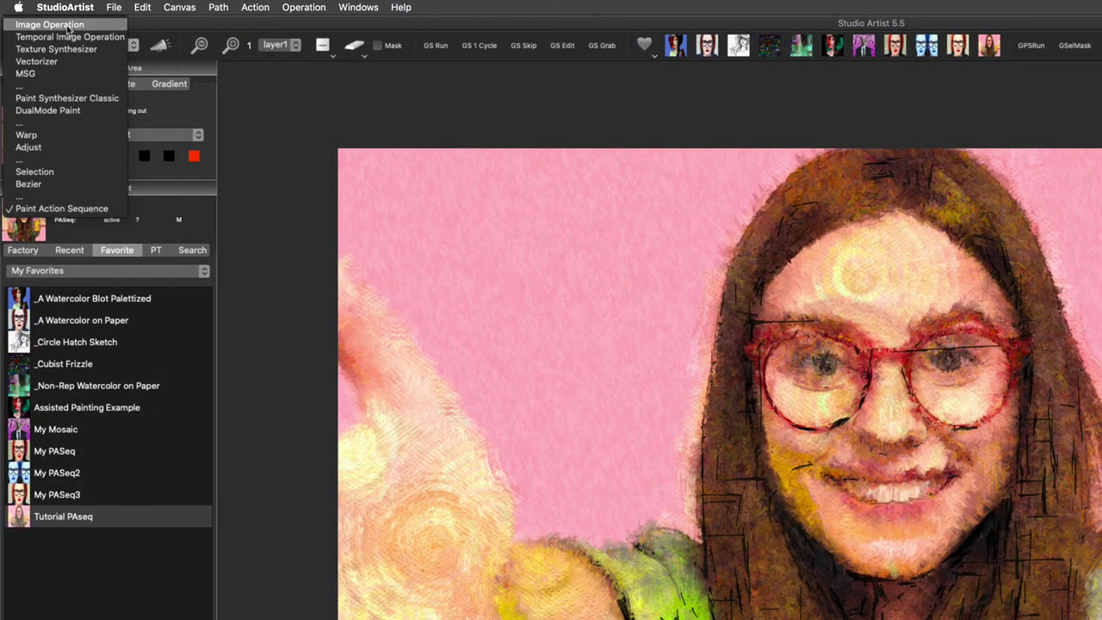
{"action": "left_click", "coordinate": [67, 26]}
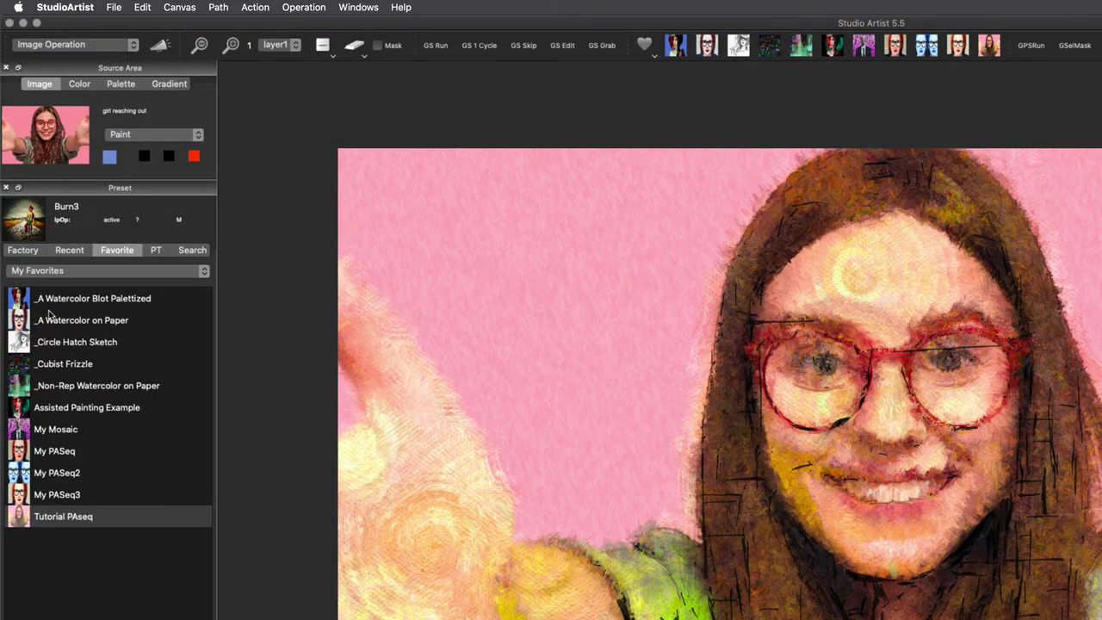
{"action": "left_click", "coordinate": [21, 249]}
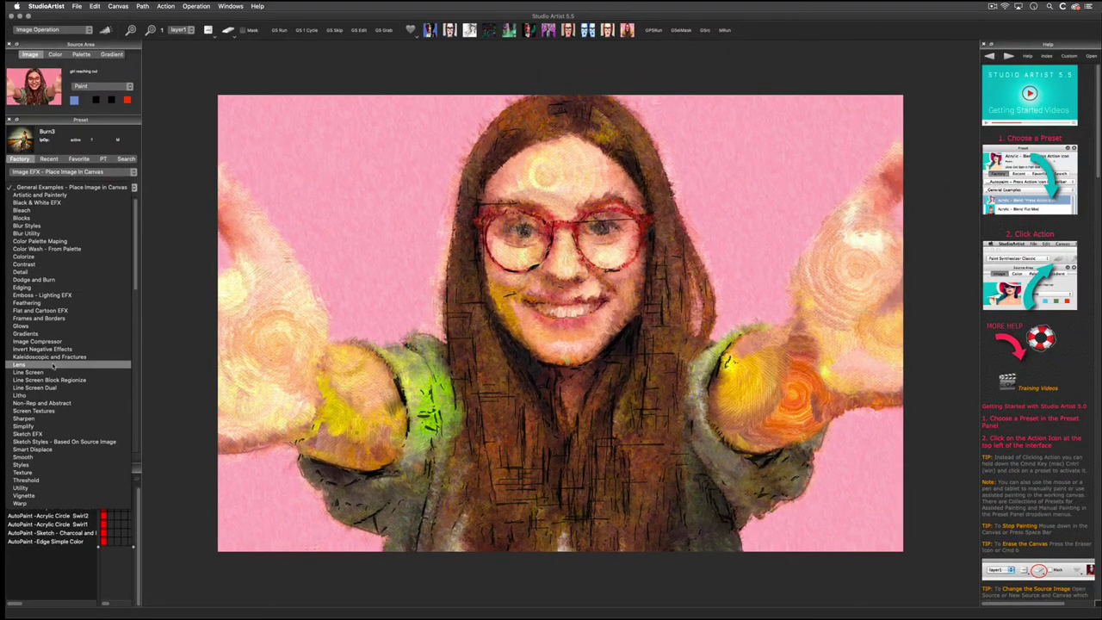
{"action": "left_click", "coordinate": [22, 208]}
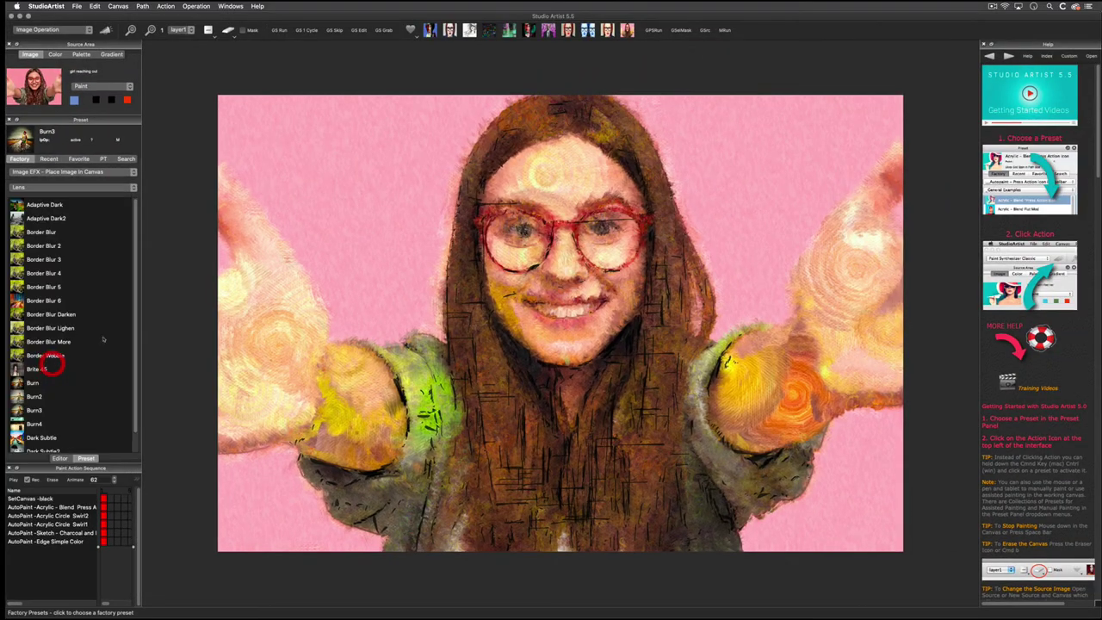
{"action": "left_click", "coordinate": [35, 411]}
{"action": "left_click", "coordinate": [105, 29]}
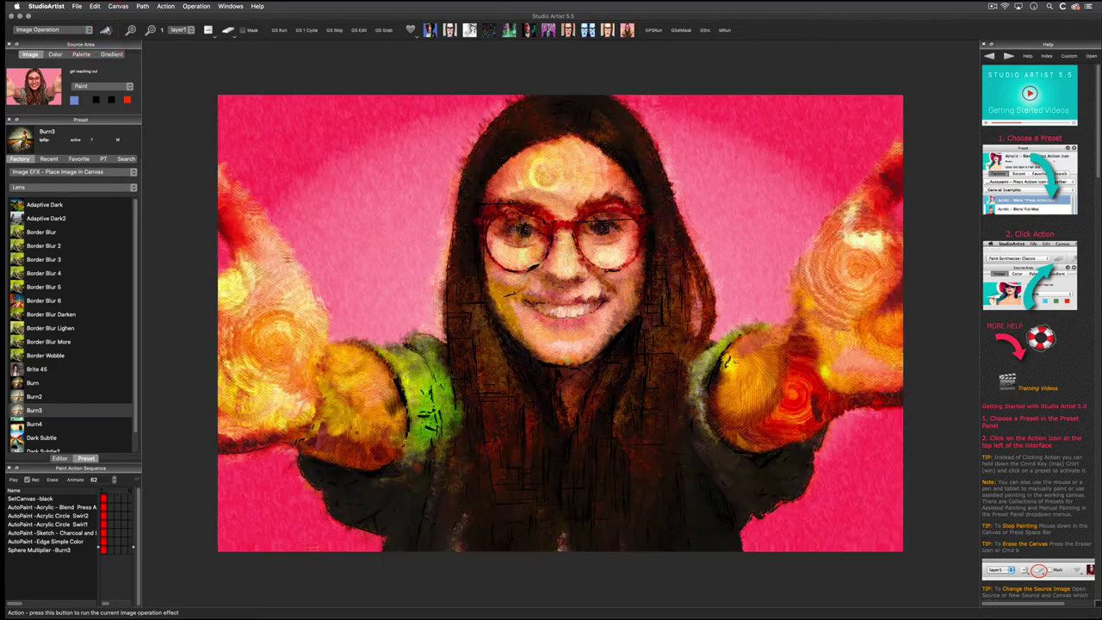
Step: Apply the _Source Edge 2 effect from the Edging category
{"action": "left_click", "coordinate": [69, 186]}
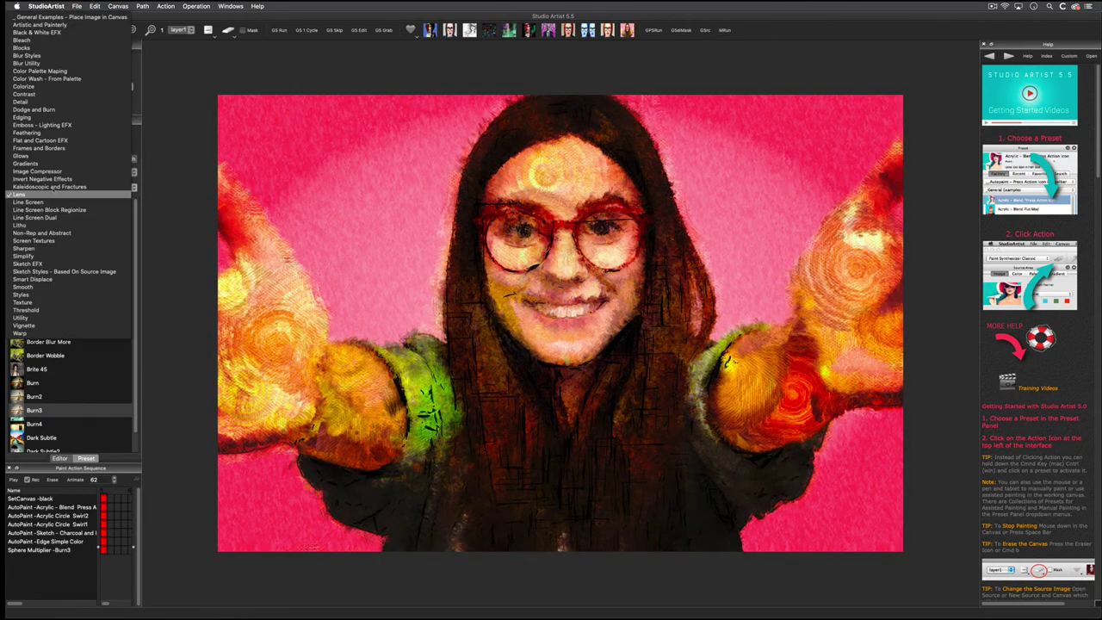
{"action": "left_click", "coordinate": [73, 119]}
{"action": "left_click", "coordinate": [55, 217]}
{"action": "left_click", "coordinate": [107, 30]}
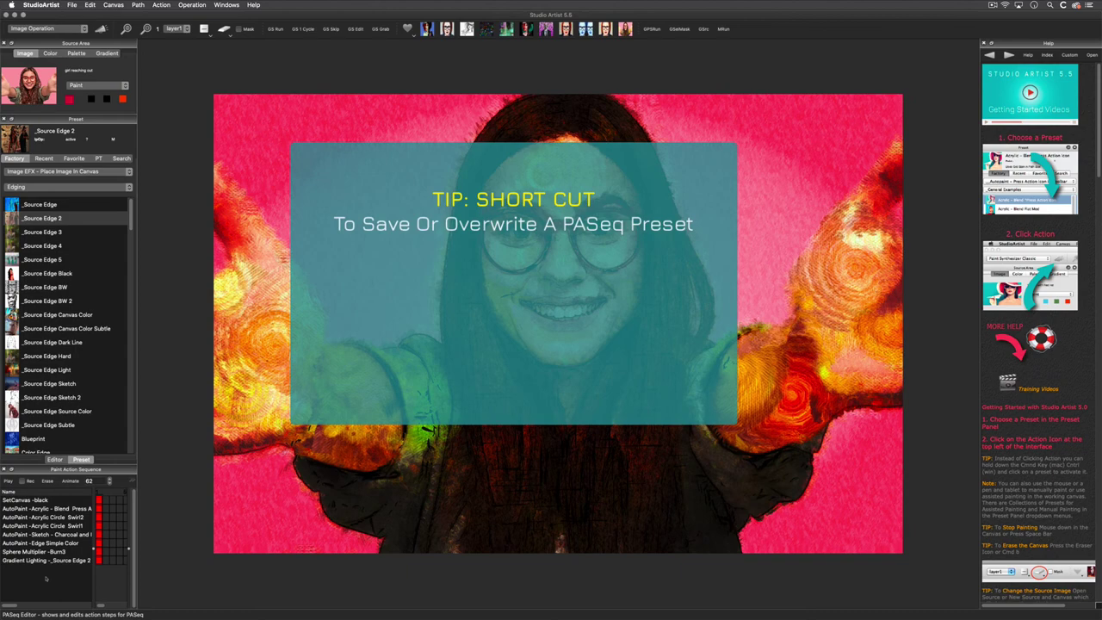
Step: Export the eight-step paint action sequence, replacing the Tutorial PAseq preset in My Favorites
{"action": "left_click", "coordinate": [45, 579], "text": "ctrl"}
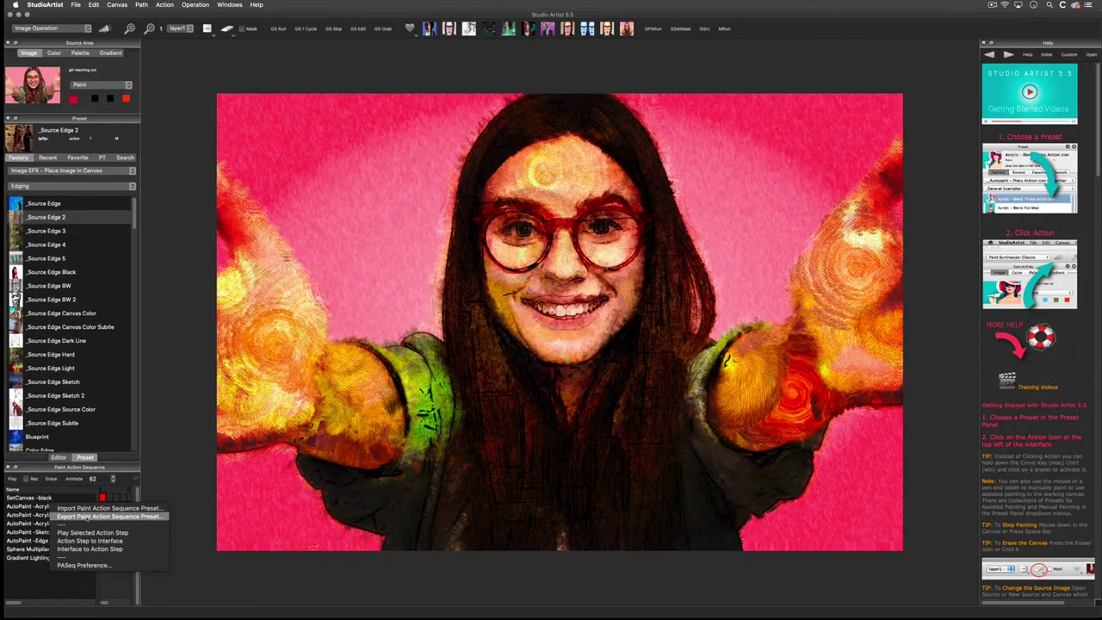
{"action": "left_click", "coordinate": [164, 500]}
{"action": "left_click", "coordinate": [766, 412]}
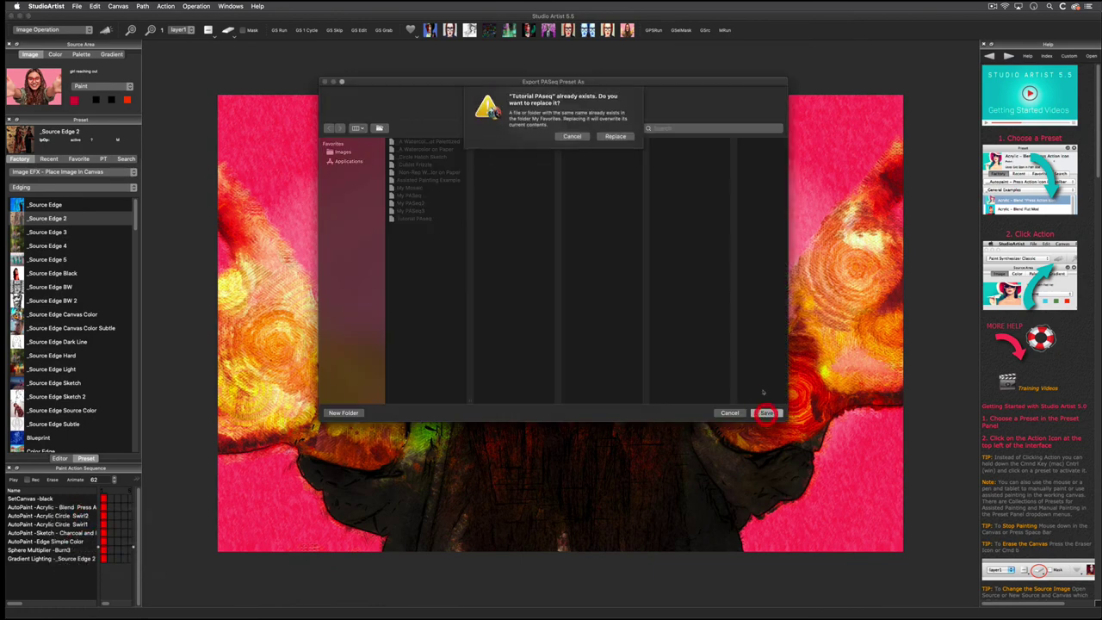
{"action": "left_click", "coordinate": [615, 136]}
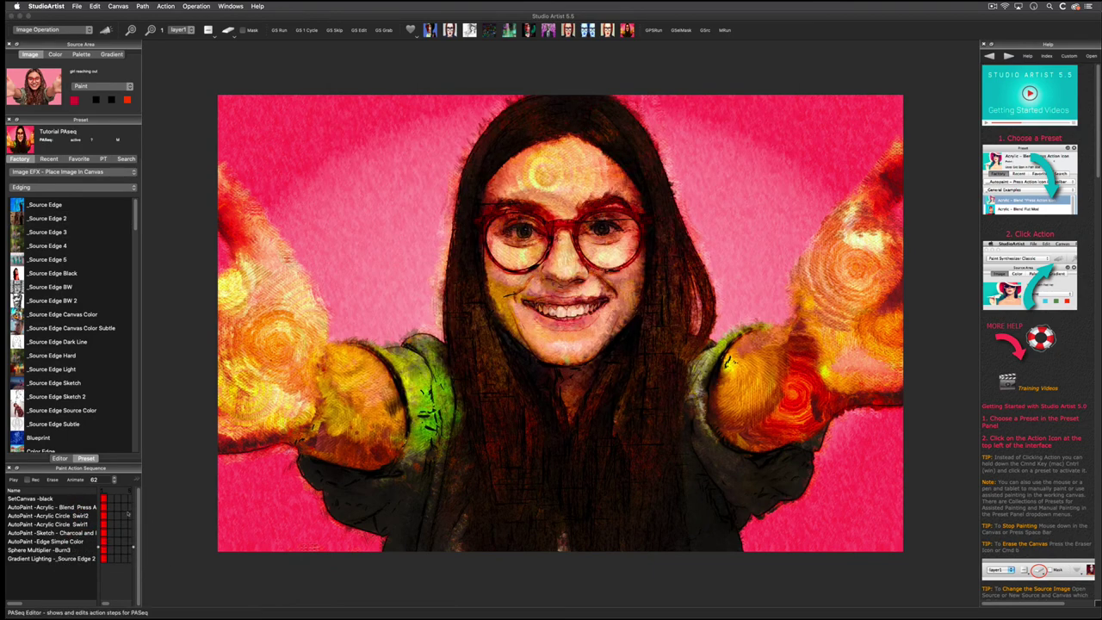